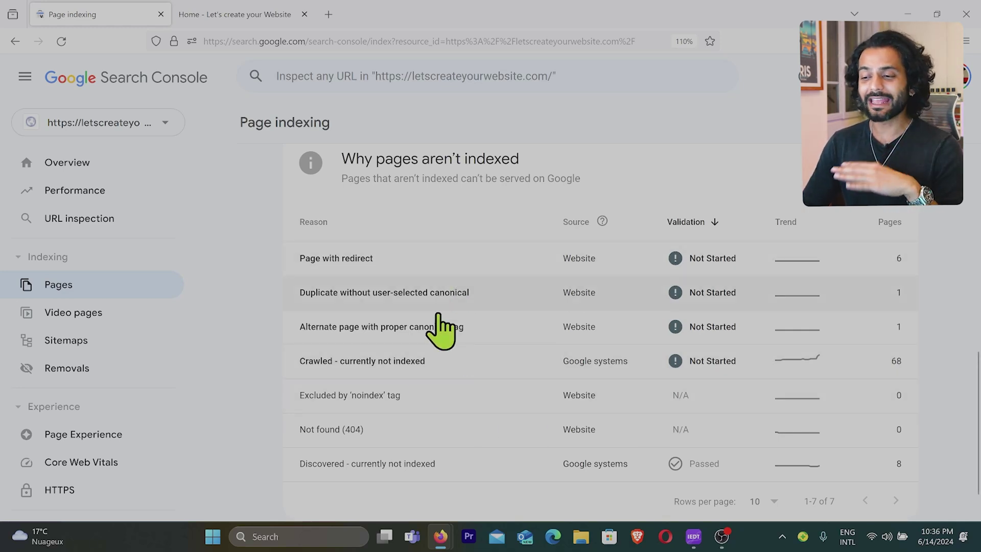
Open the 'Page with redirect' issue and scroll down to its six example URLs.
left_click(416, 259)
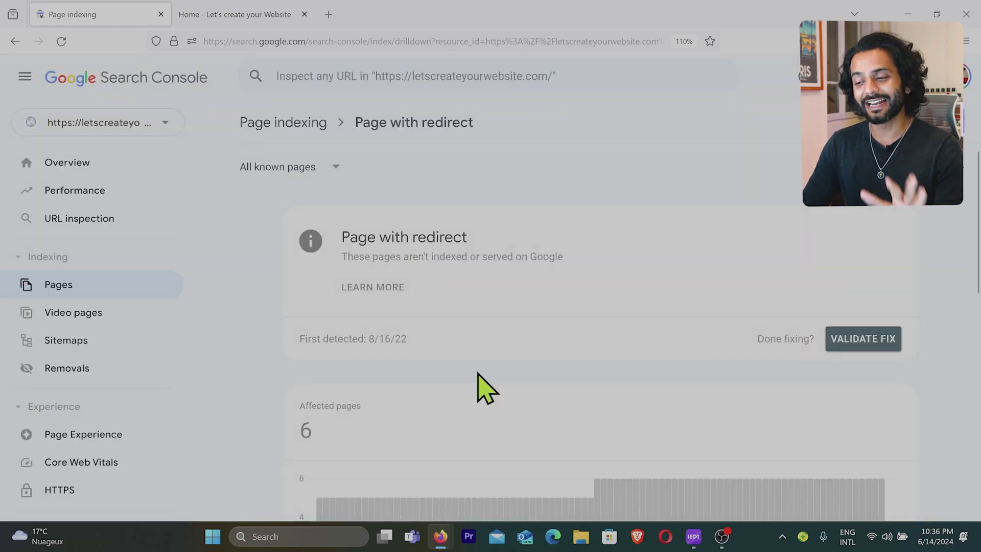
scroll(478, 379, "down", 10)
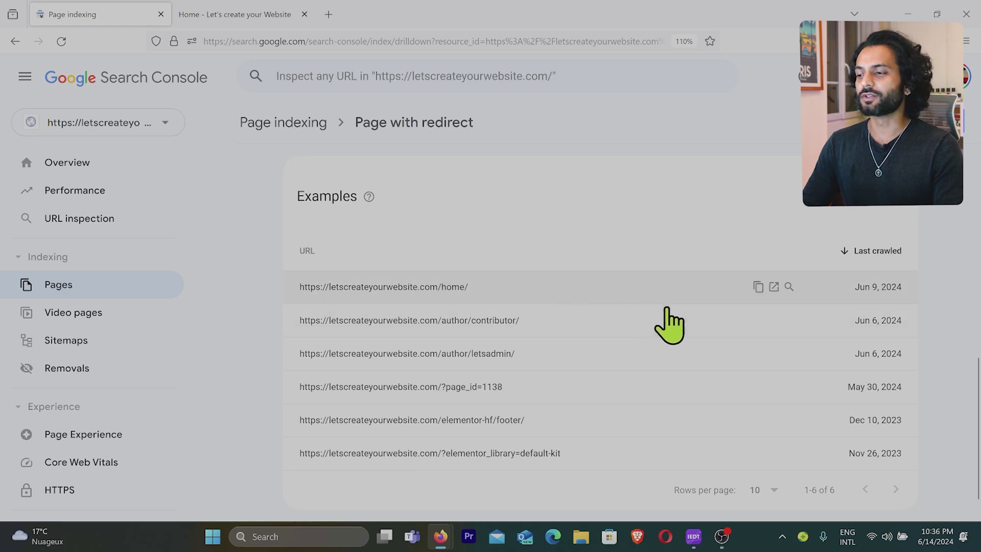
Inspect the /home/ URL and highlight its 'URL is not on Google' status.
left_click(790, 288)
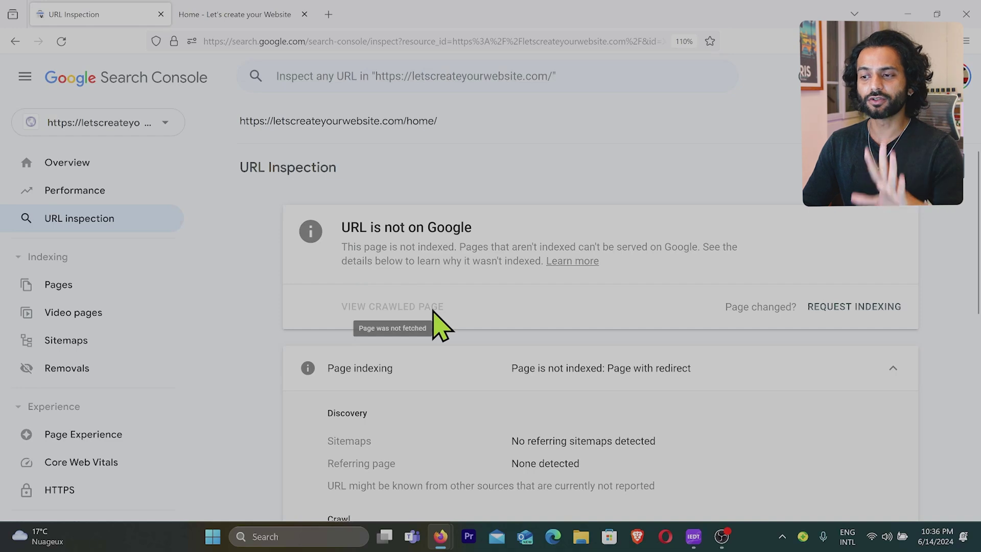
triple_click(444, 124)
left_click(522, 183)
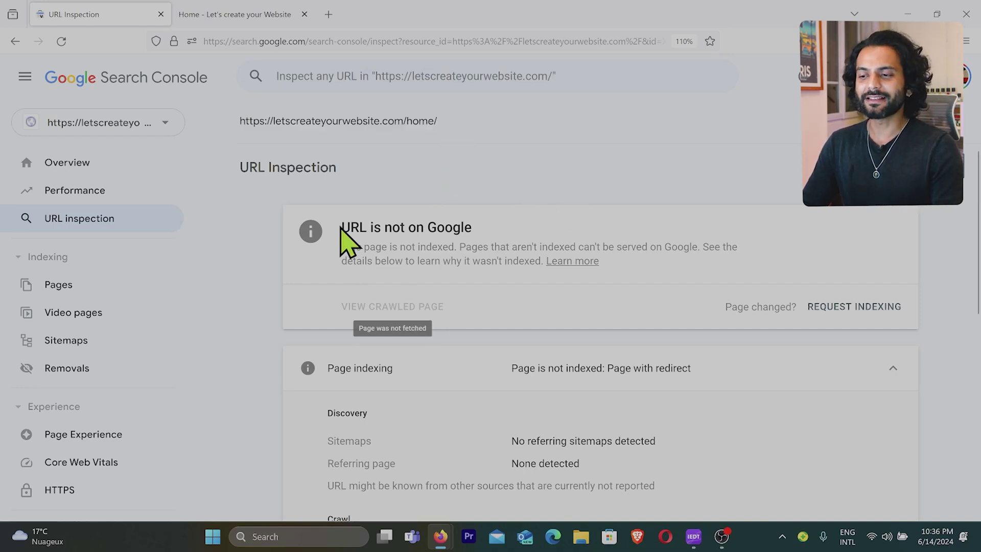
left_click_drag(341, 227, 495, 250)
left_click(498, 253)
Scroll through the /home/ inspection details: page with redirect, canonical pointing to the root.
scroll(498, 253, "down", 3)
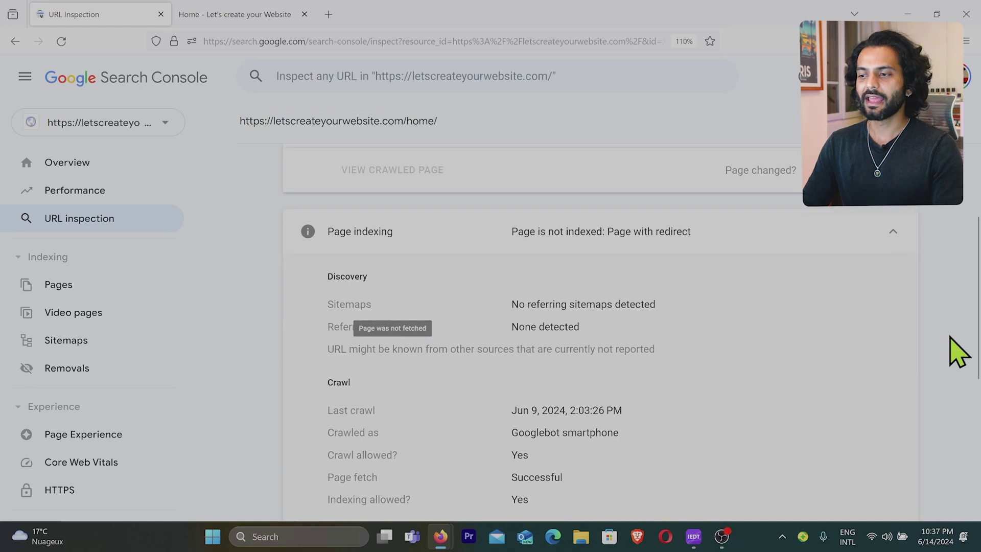
scroll(959, 352, "down", 1)
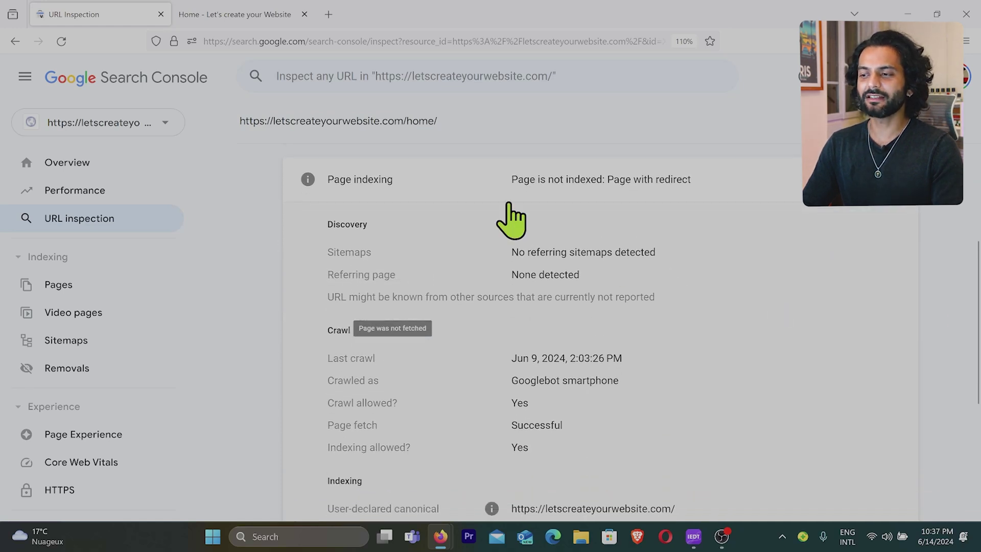
scroll(471, 295, "down", 2)
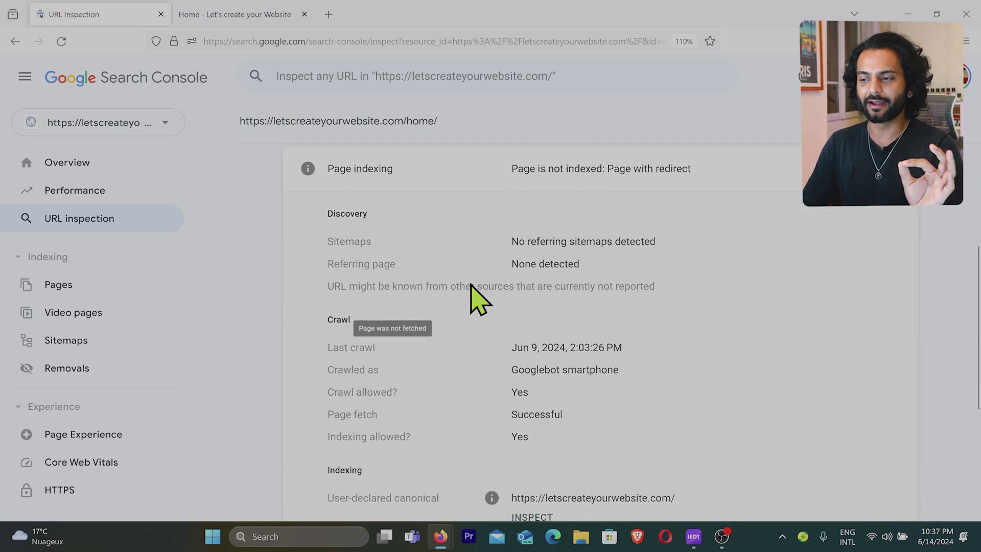
scroll(478, 299, "down", 1)
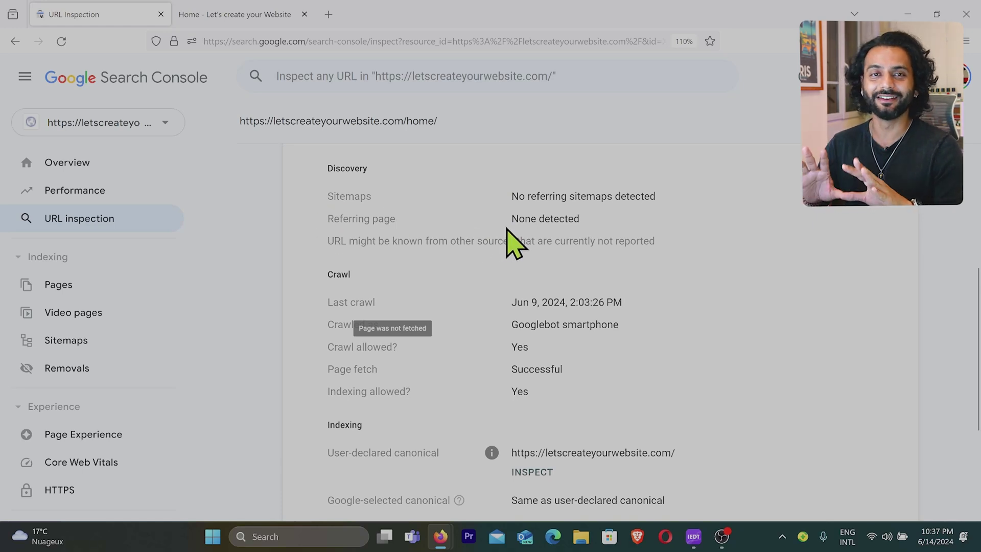
scroll(514, 243, "down", 1)
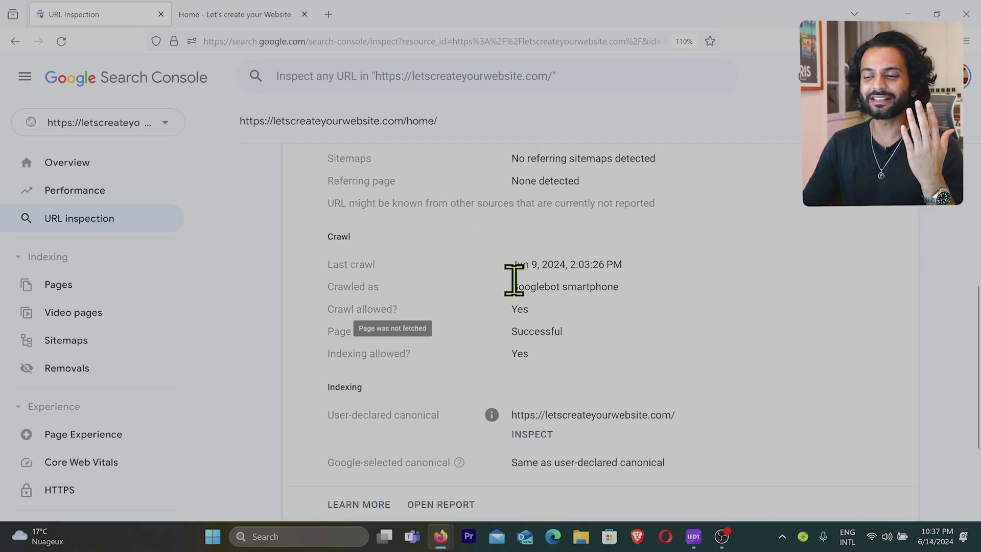
right_click(638, 390)
scroll(520, 368, "up", 7)
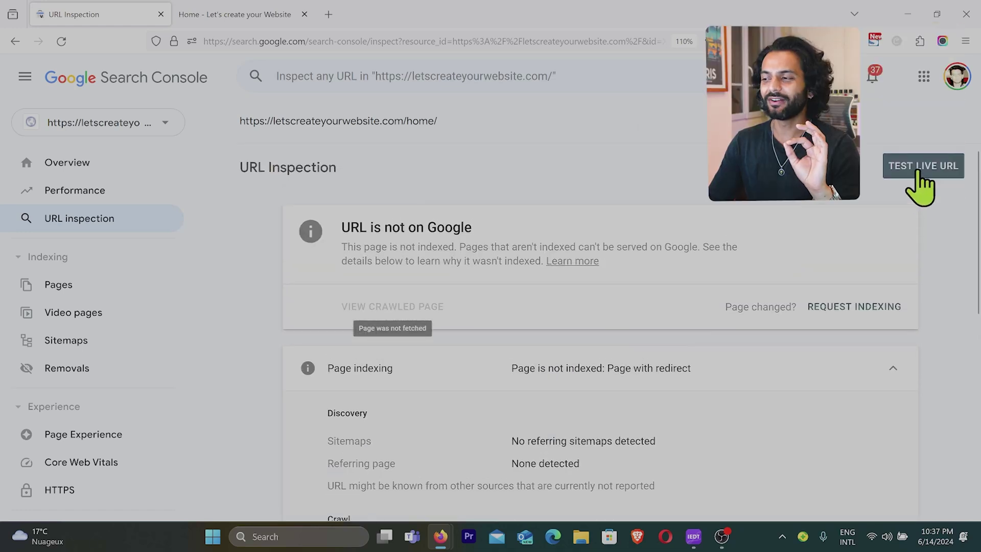
Live-test /home/ and expand Page availability, showing it is available to Google.
left_click(918, 171)
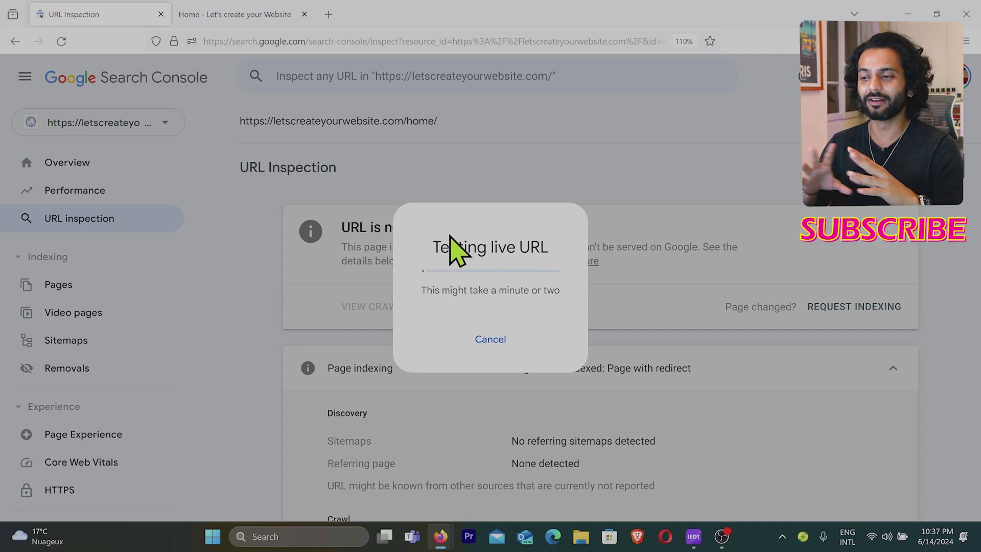
scroll(447, 276, "down", 1)
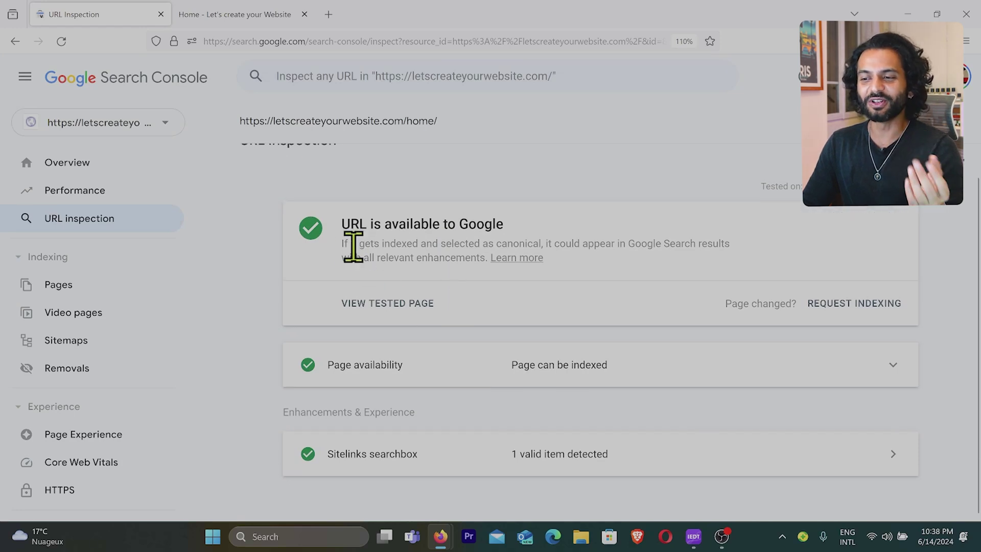
left_click(505, 364)
scroll(511, 416, "down", 6)
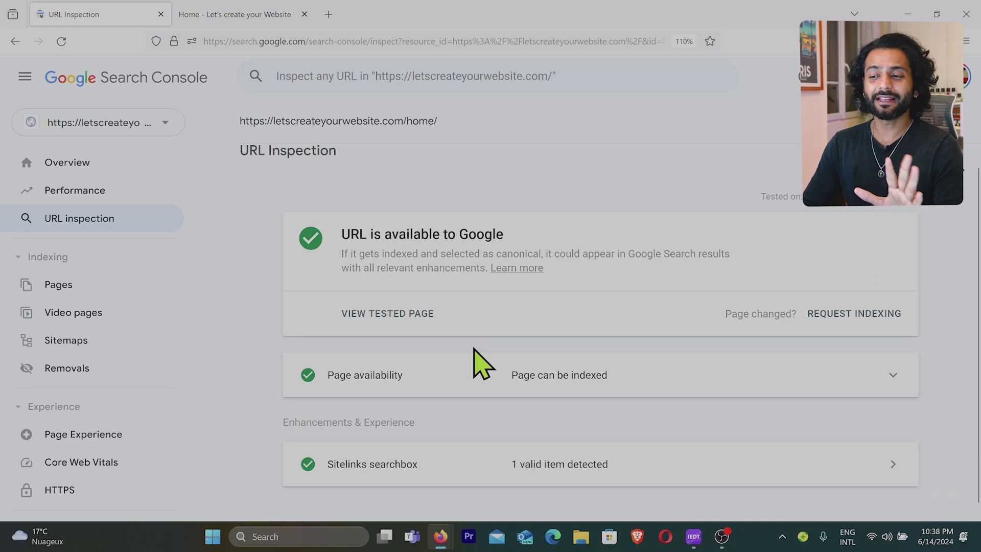
Select the full /home/ URL at the top of the inspection.
left_click_drag(438, 122, 293, 123)
left_click(297, 125)
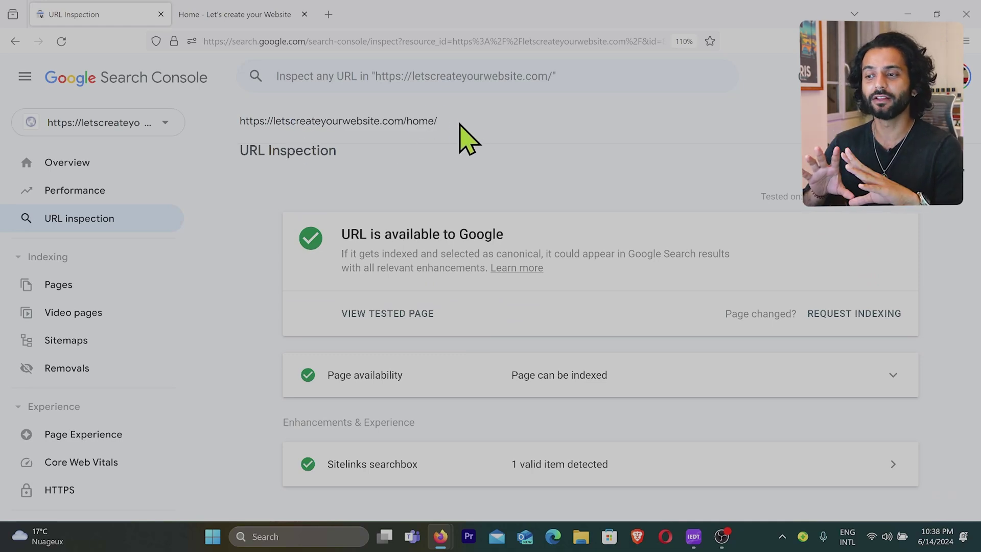
left_click_drag(439, 122, 240, 119)
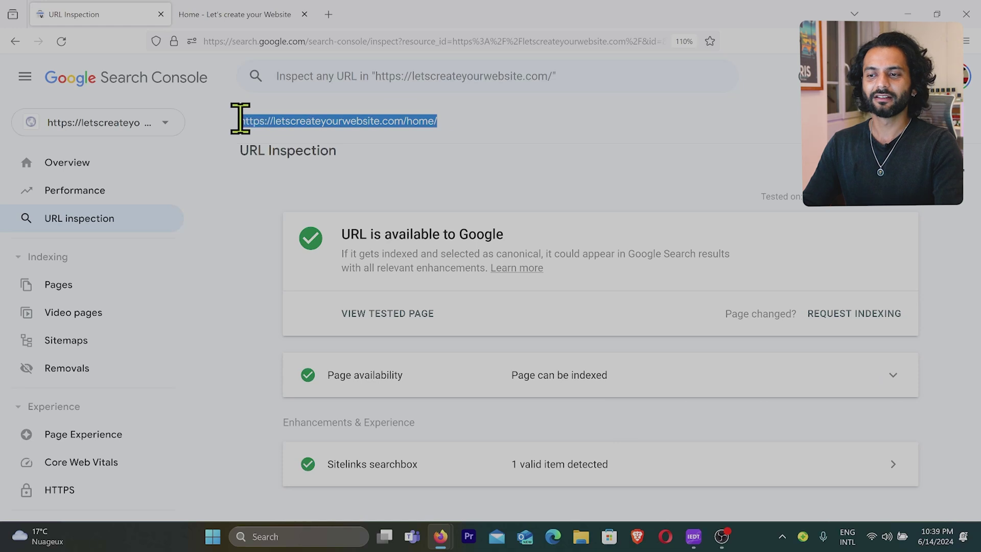
Copy the /home/ URL and load it in a new Firefox tab, landing on the site root.
key("ctrl+c")
key("ctrl+t")
key("ctrl+v")
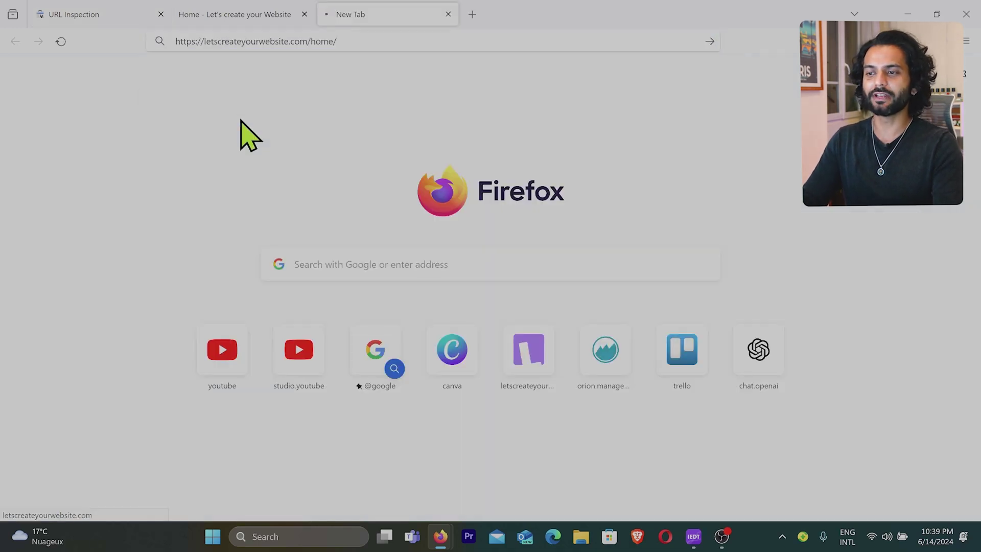
key("Return")
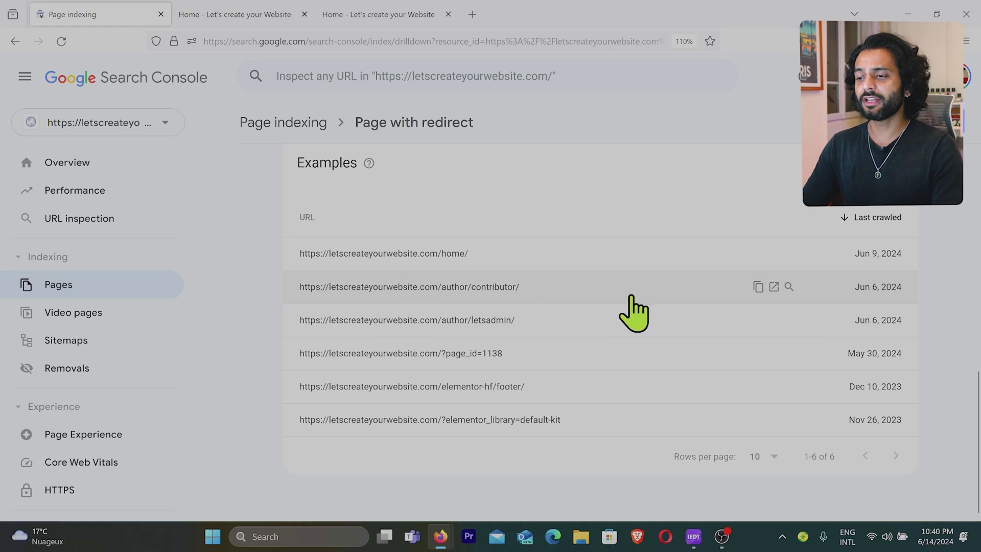
Inspect /author/contributor/ and select the first referring article URL under Discovery.
left_click(787, 287)
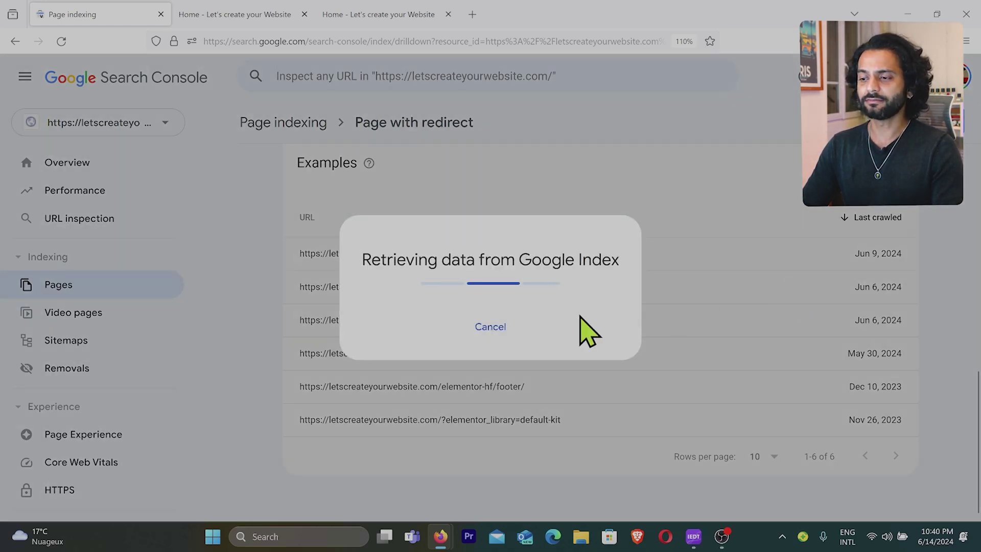
scroll(467, 245, "down", 2)
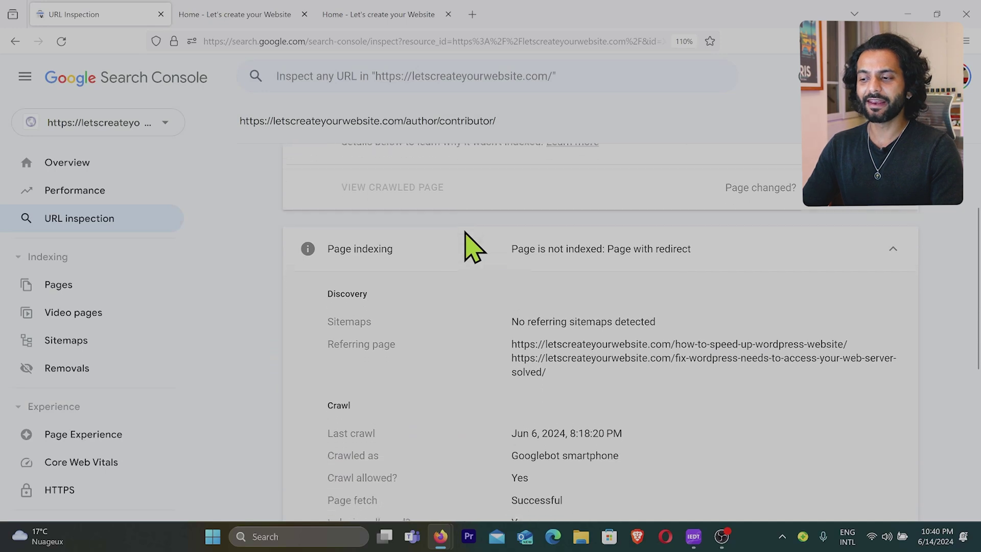
scroll(509, 292, "down", 1)
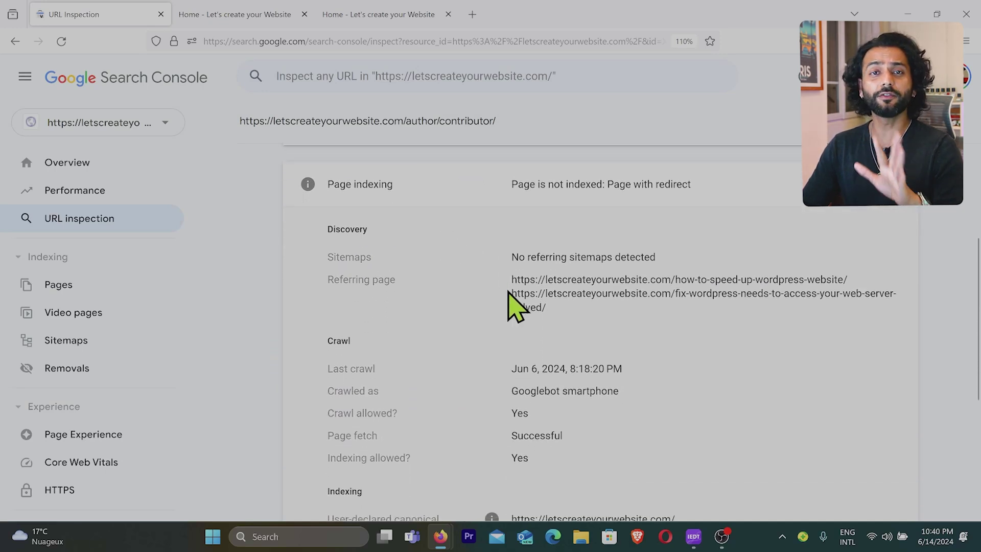
scroll(511, 304, "up", 1)
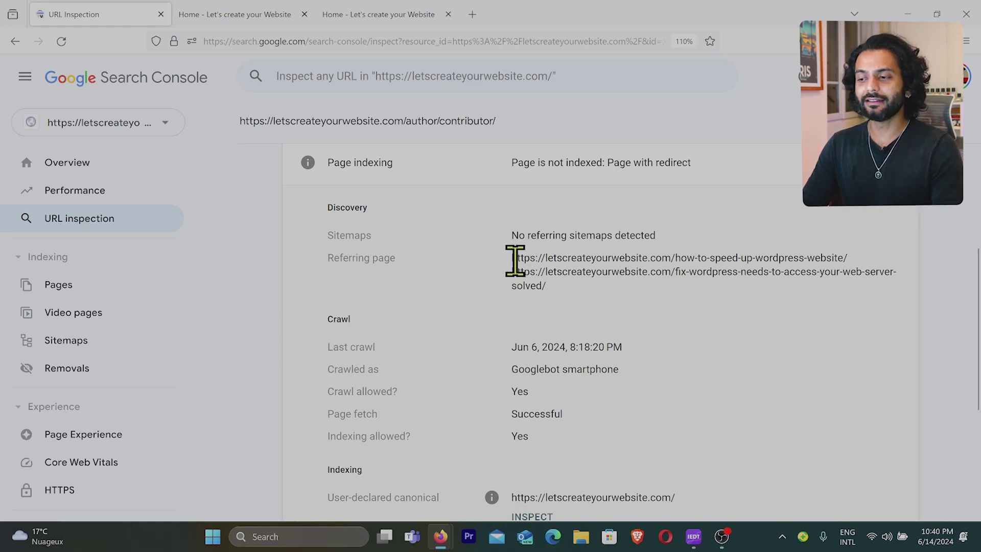
mouse_move(515, 261)
left_mouse_down()
mouse_move(823, 254)
mouse_move(510, 264)
left_mouse_up()
left_click(823, 254)
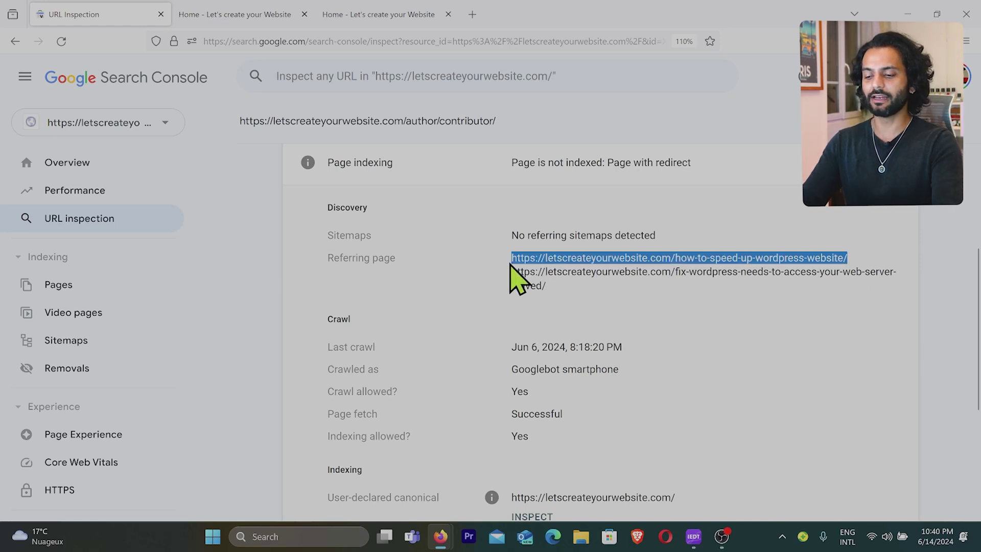
Copy the referring URL and load the 'how to speed up WordPress' article in a new tab.
key("ctrl+c")
key("ctrl+t")
key("ctrl+v")
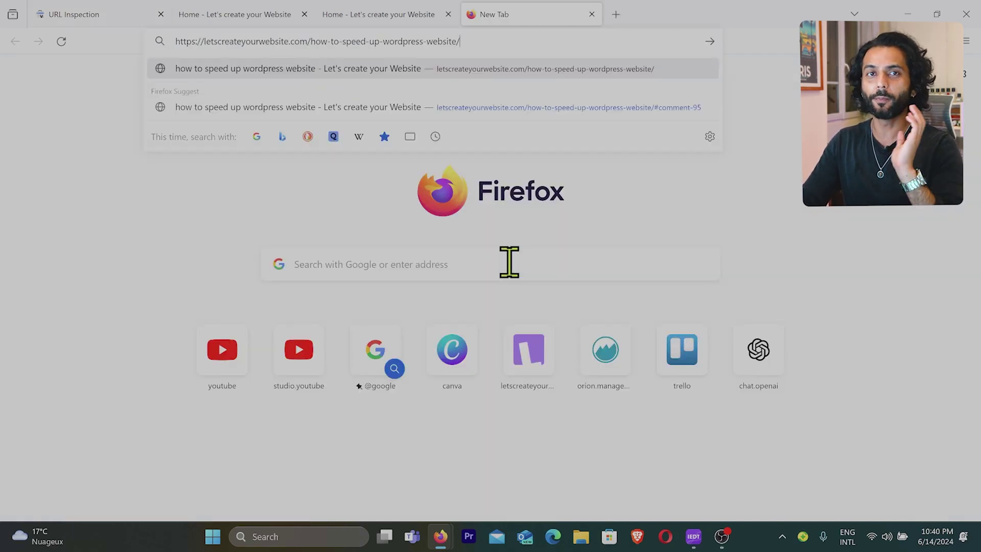
key("Return")
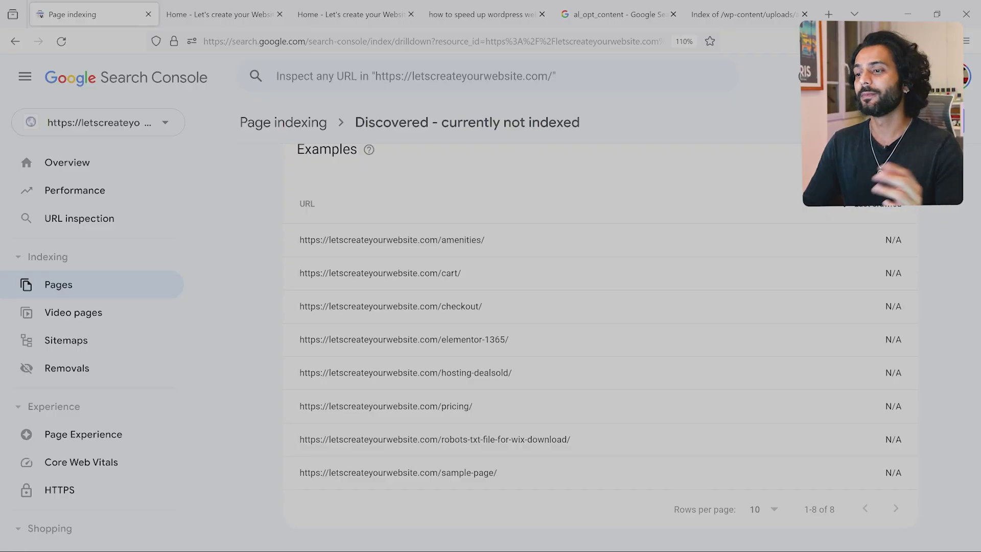
Inspect /amenities/, run a live test, and view the tested page's screenshot.
mouse_move(591, 244)
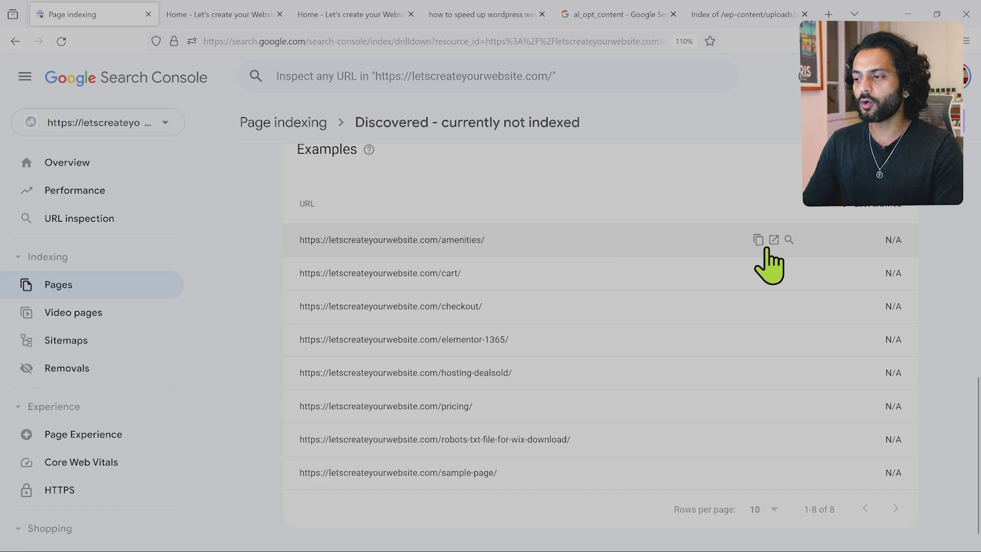
left_click(788, 240)
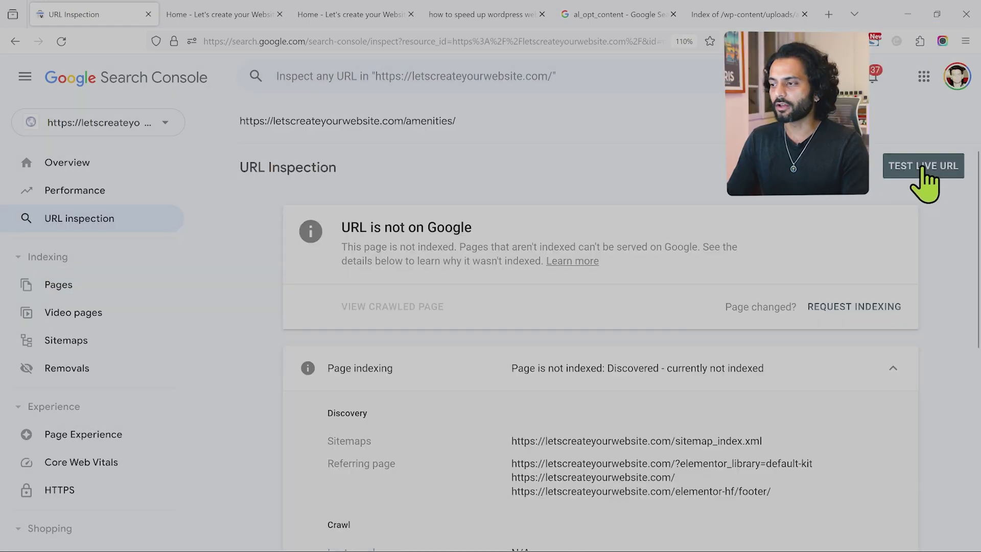
left_click(926, 174)
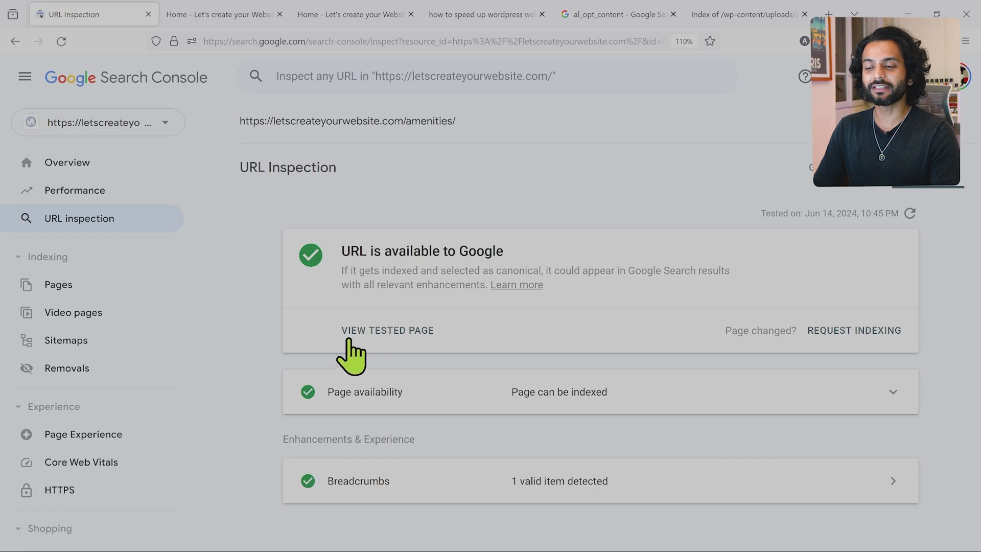
left_click(397, 332)
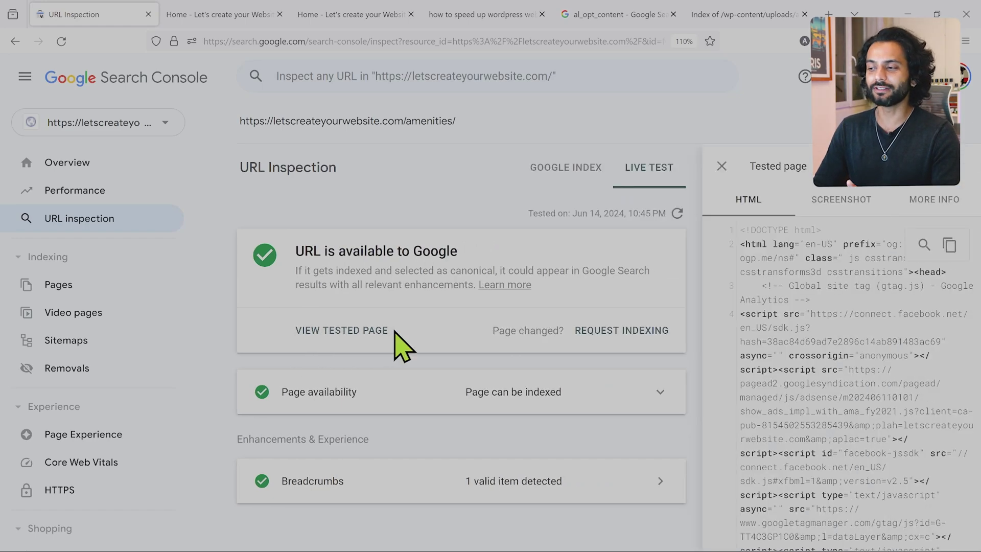
left_click(851, 213)
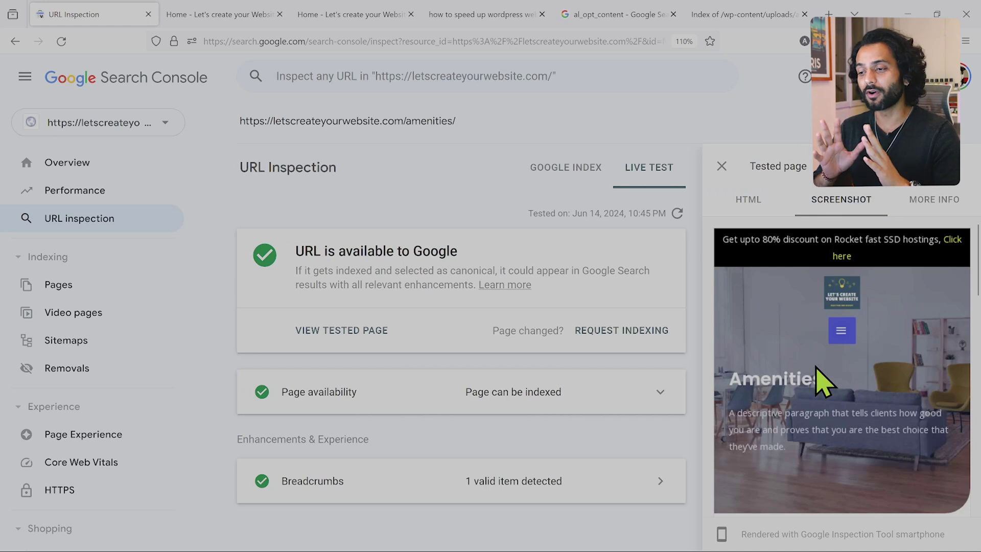
Compare with the Google index result, then reopen the live-test screenshot and scroll through it.
left_click(557, 173)
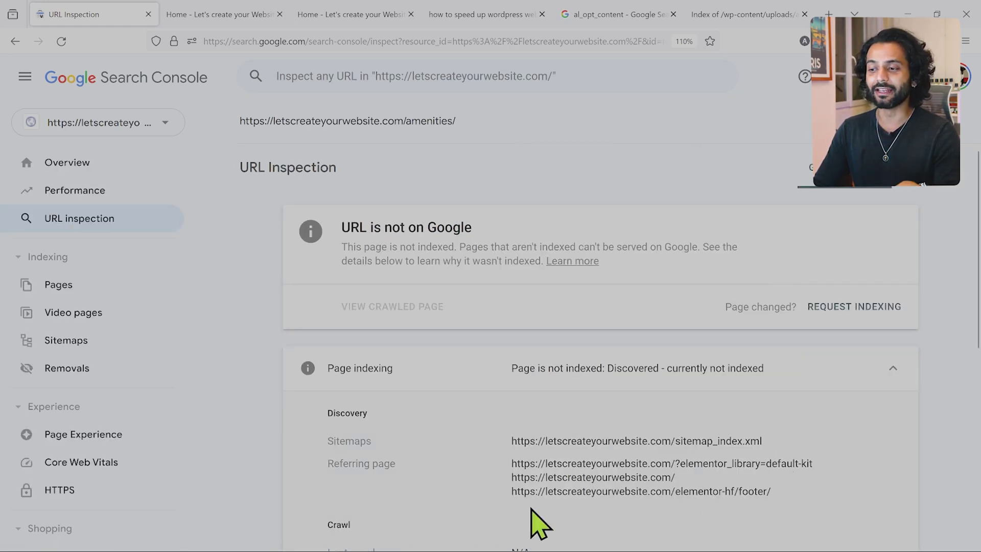
left_click(918, 187)
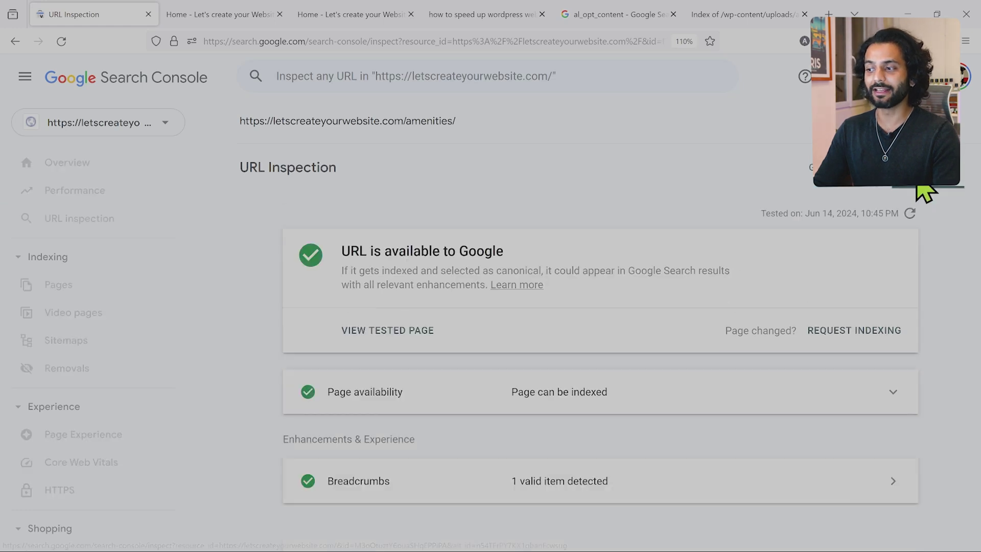
left_click(386, 332)
left_click(842, 207)
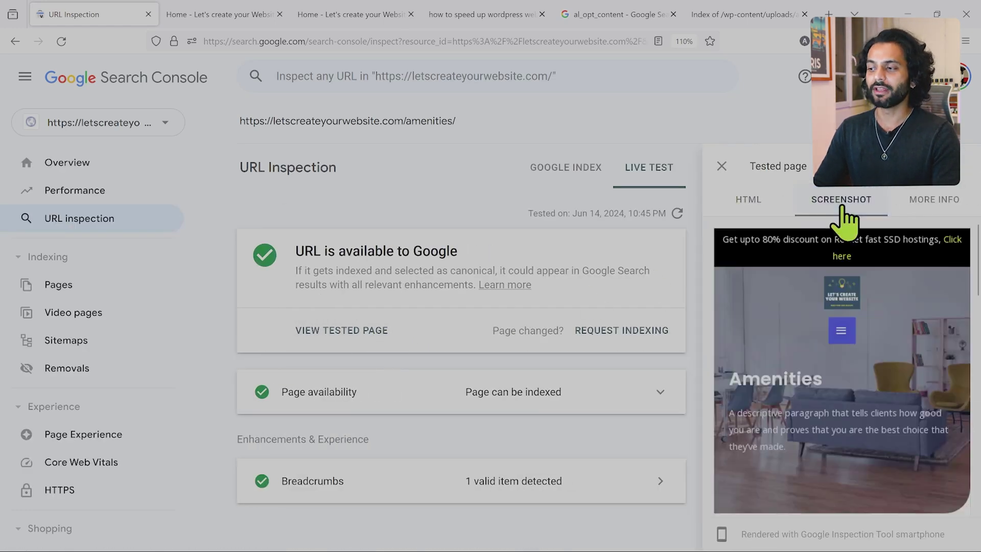
scroll(879, 412, "down", 5)
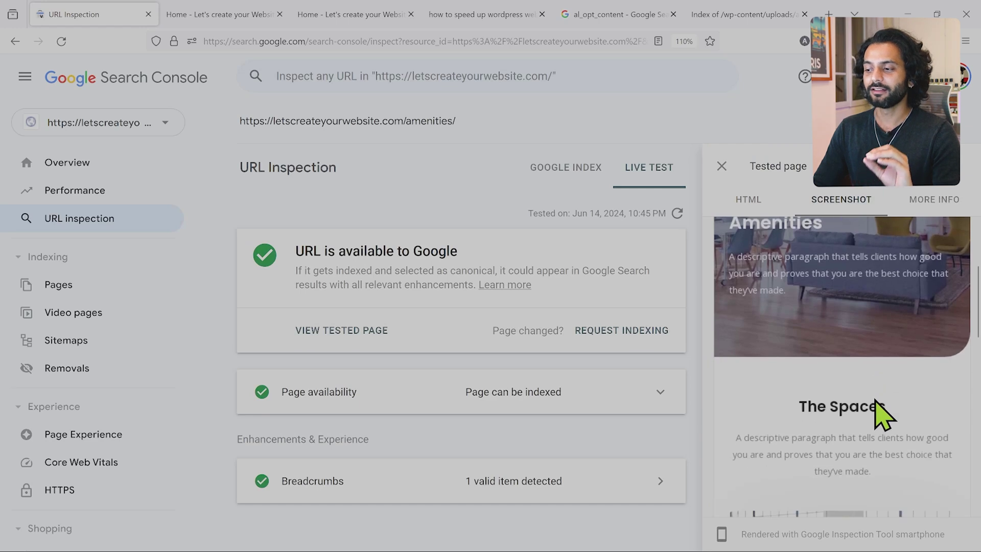
scroll(880, 413, "down", 5)
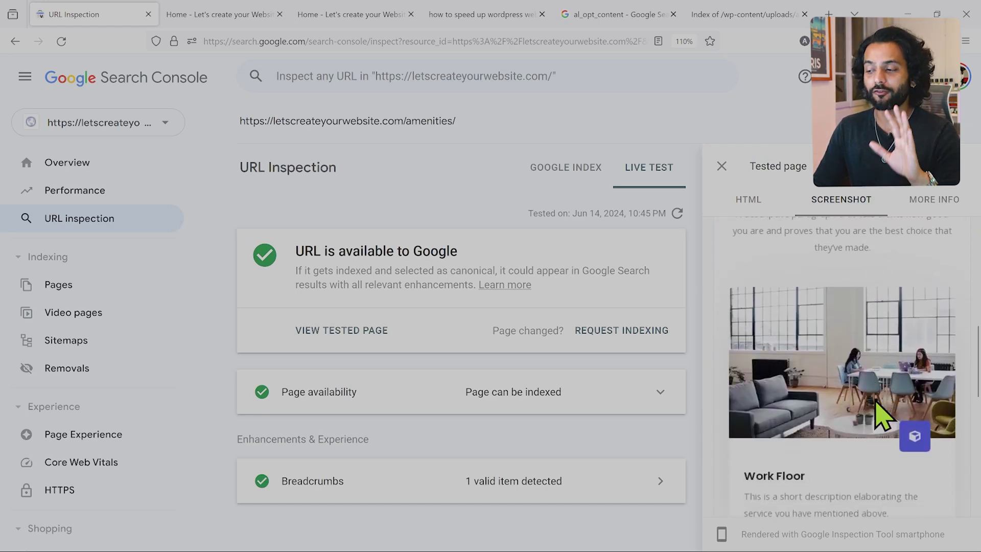
scroll(880, 413, "down", 4)
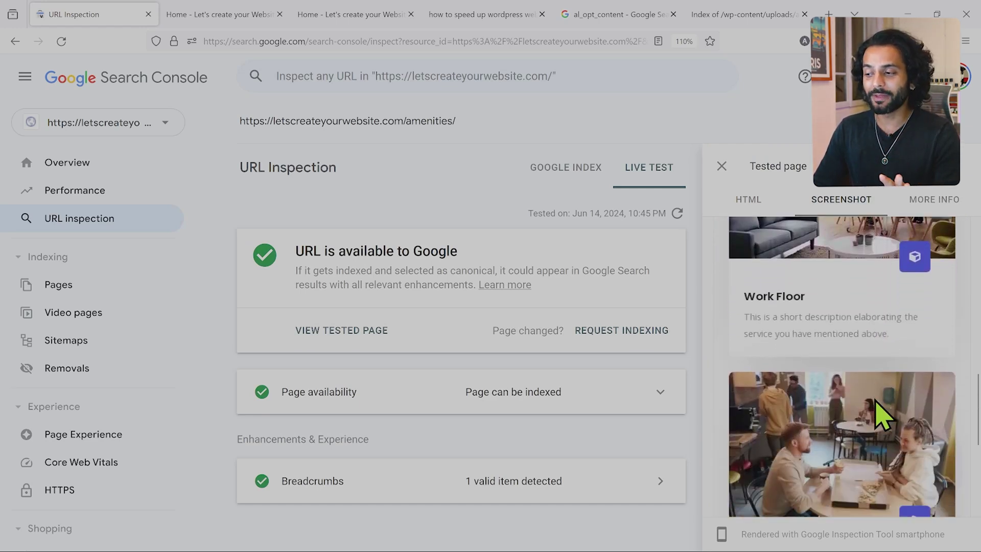
scroll(876, 400, "down", 3)
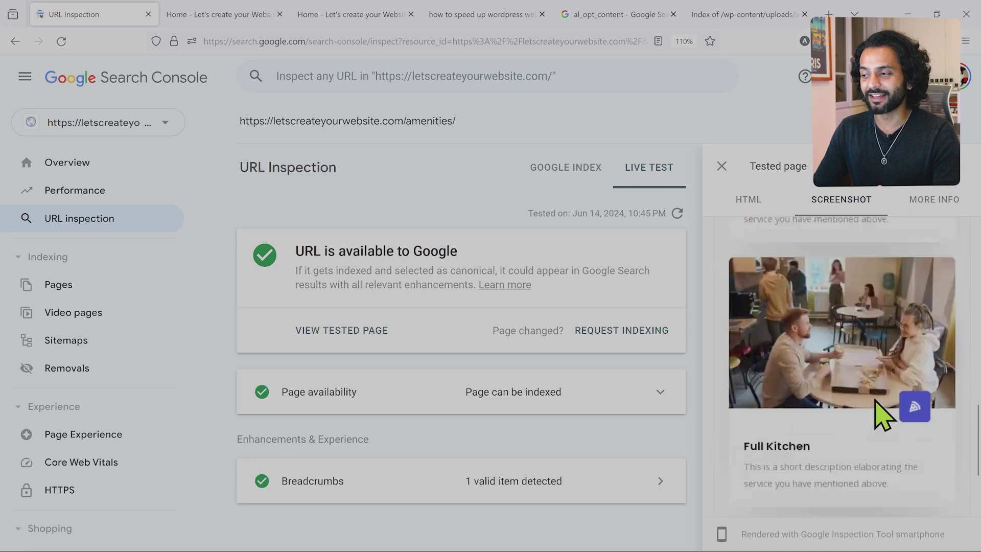
scroll(876, 400, "up", 10)
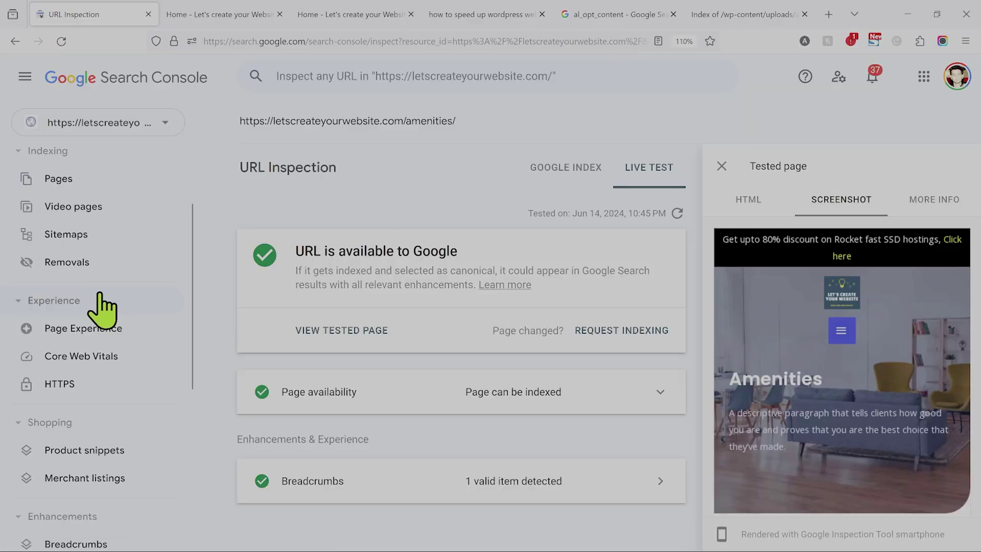
Scroll the left sidebar while the /amenities/ live test result stays showing.
scroll(92, 247, "down", 4)
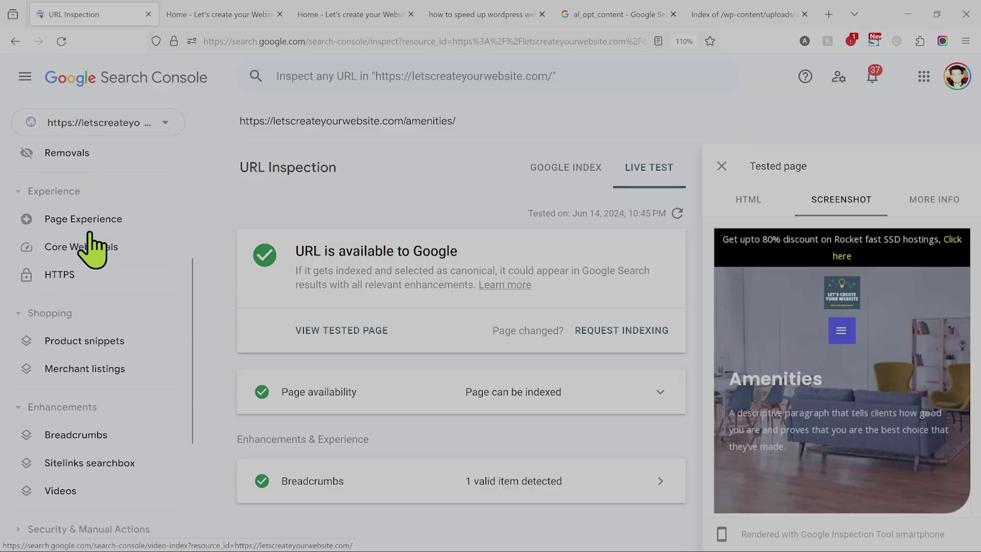
scroll(89, 434, "up", 3)
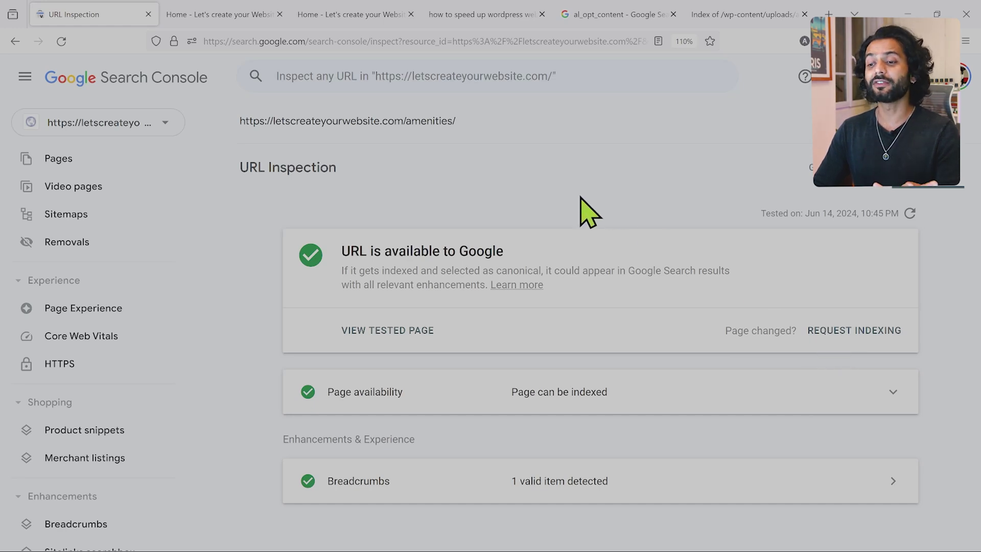
scroll(92, 302, "up", 2)
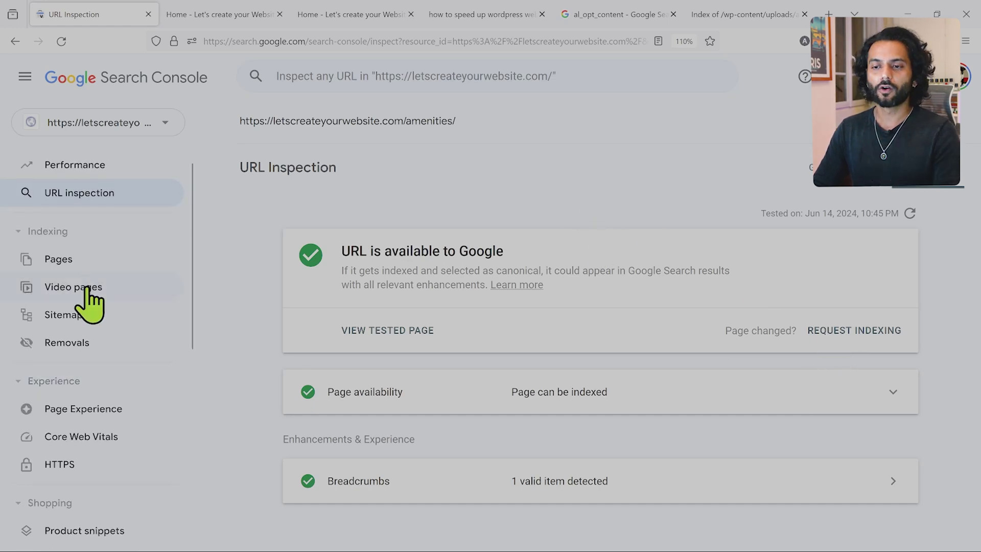
Go to Pages and open the 'Page with redirect' reason listing its 6 affected pages.
left_click(82, 261)
scroll(712, 295, "down", 5)
scroll(683, 295, "up", 1)
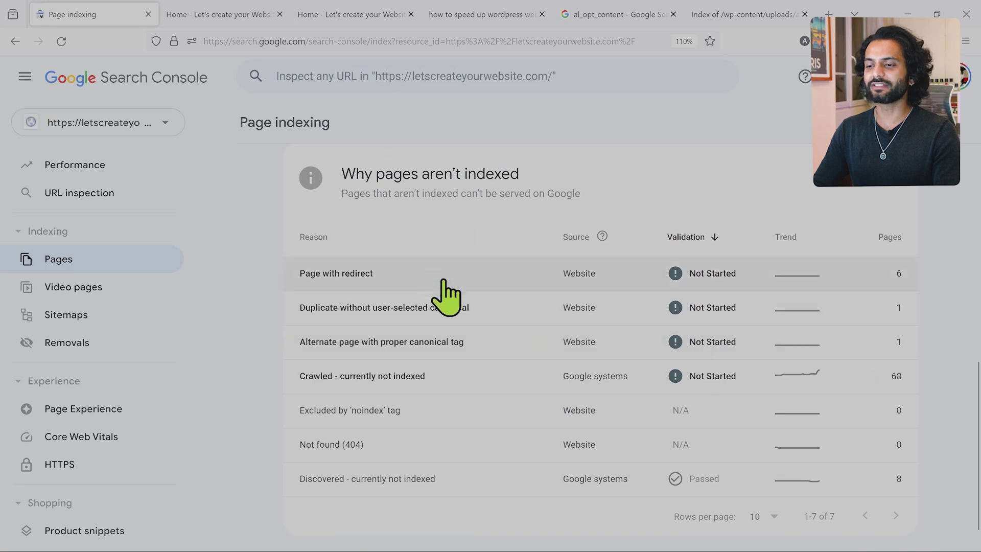
left_click(427, 274)
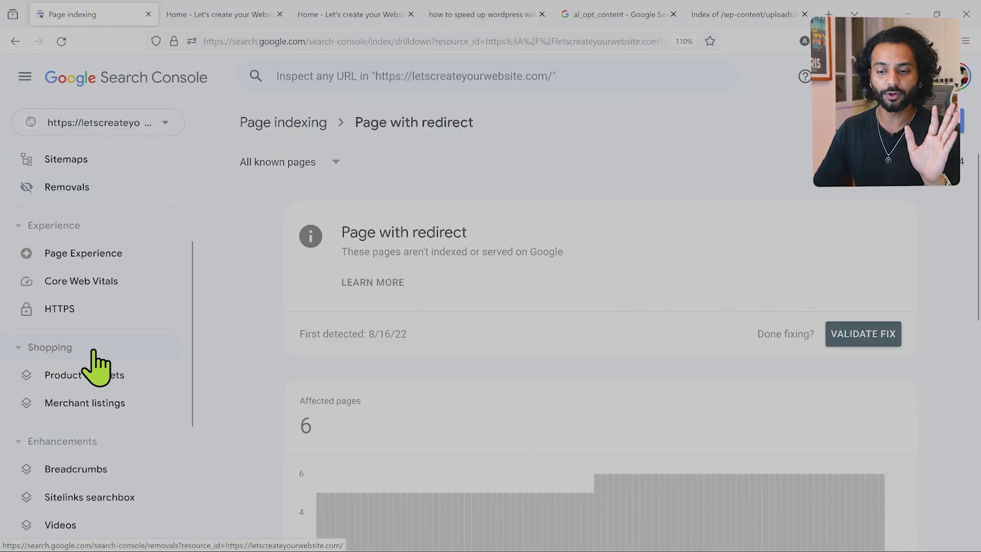
Expand Security & Manual Actions and open the Security issues report.
scroll(97, 371, "down", 3)
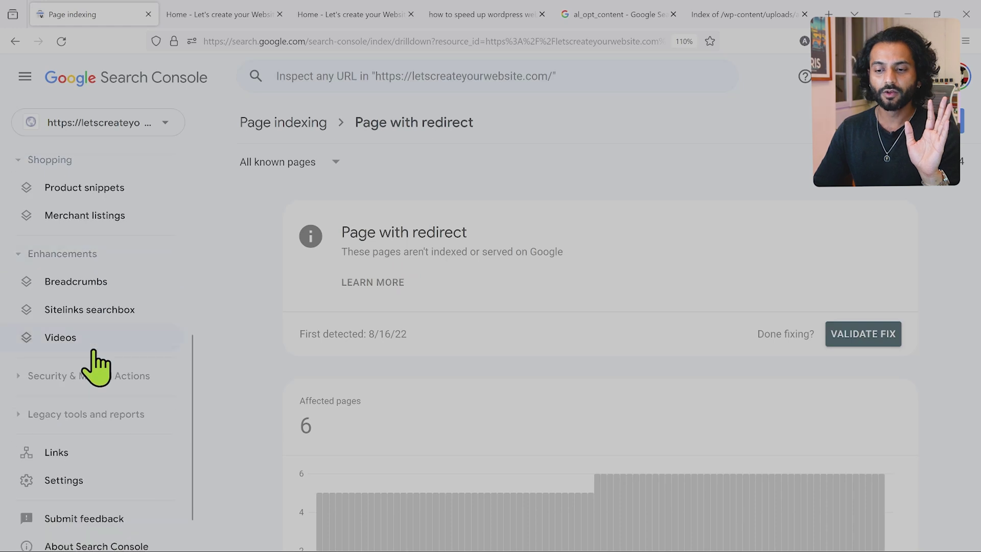
left_click(90, 377)
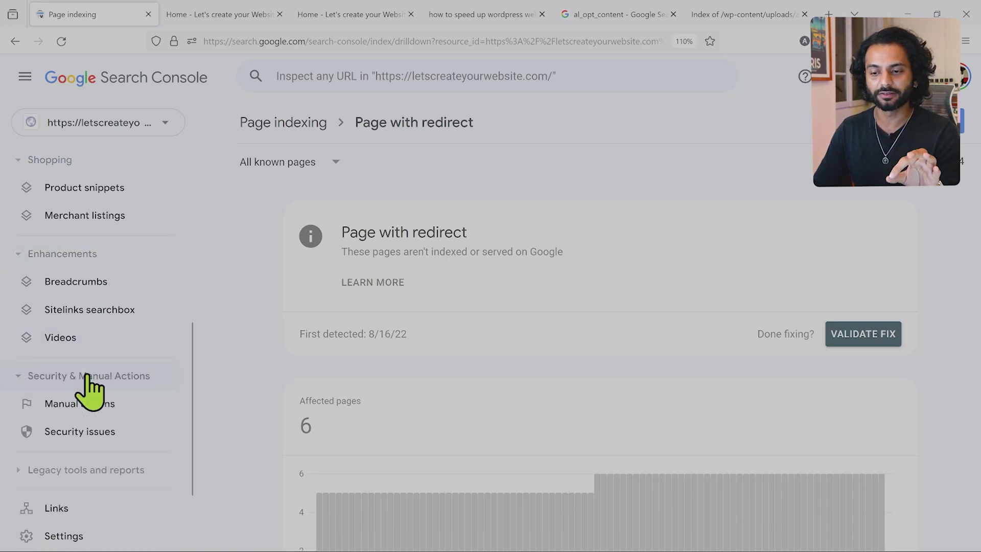
left_click(85, 431)
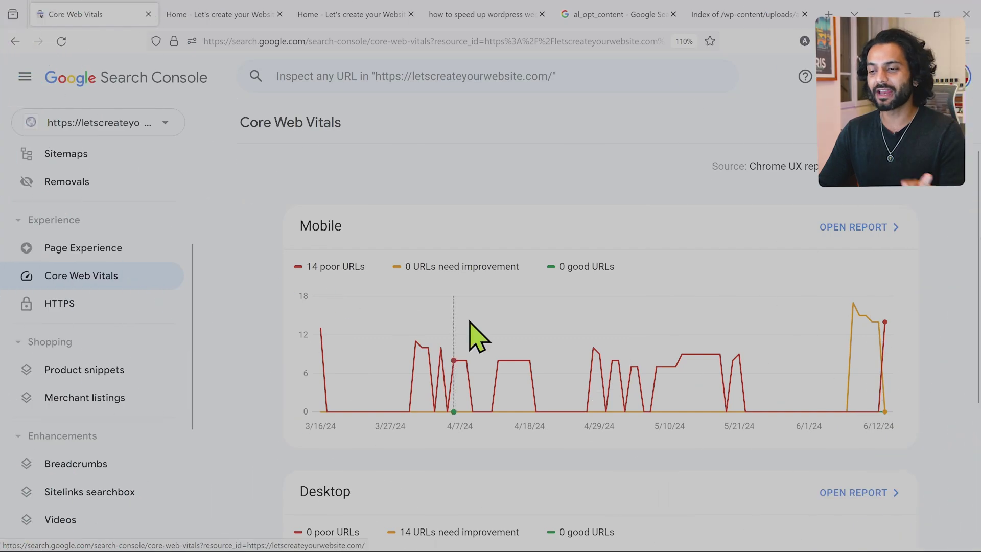
scroll(478, 340, "down", 3)
scroll(478, 340, "down", 1)
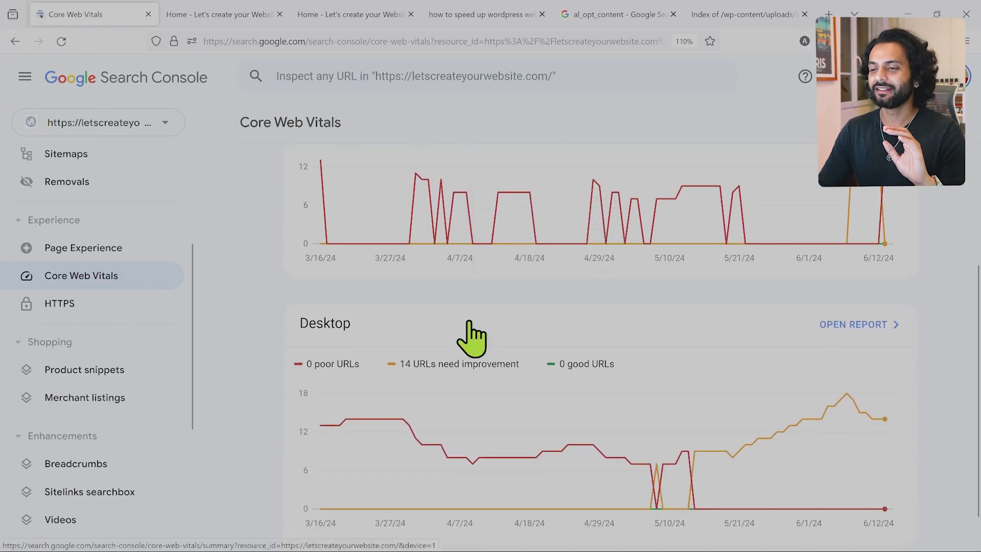
scroll(478, 339, "up", 1)
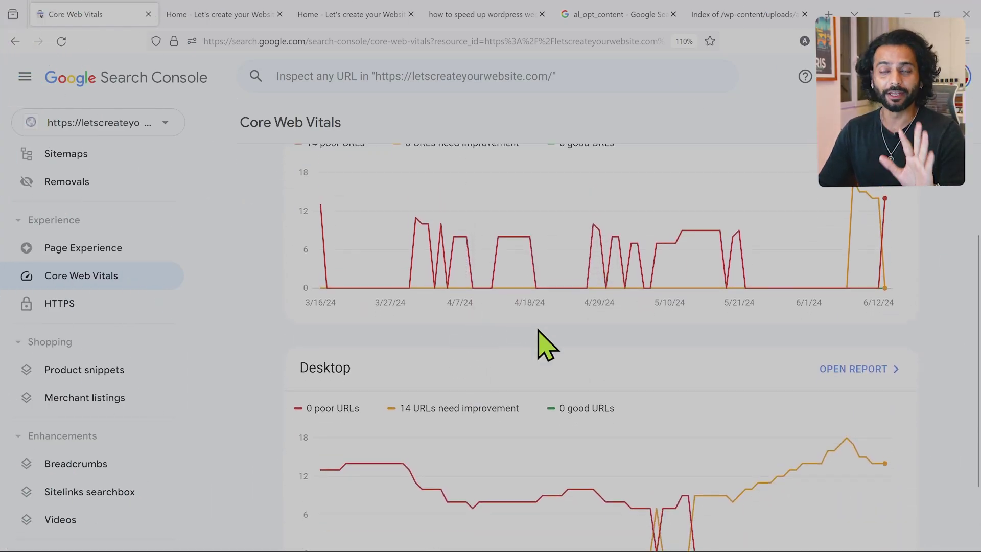
scroll(541, 342, "up", 1)
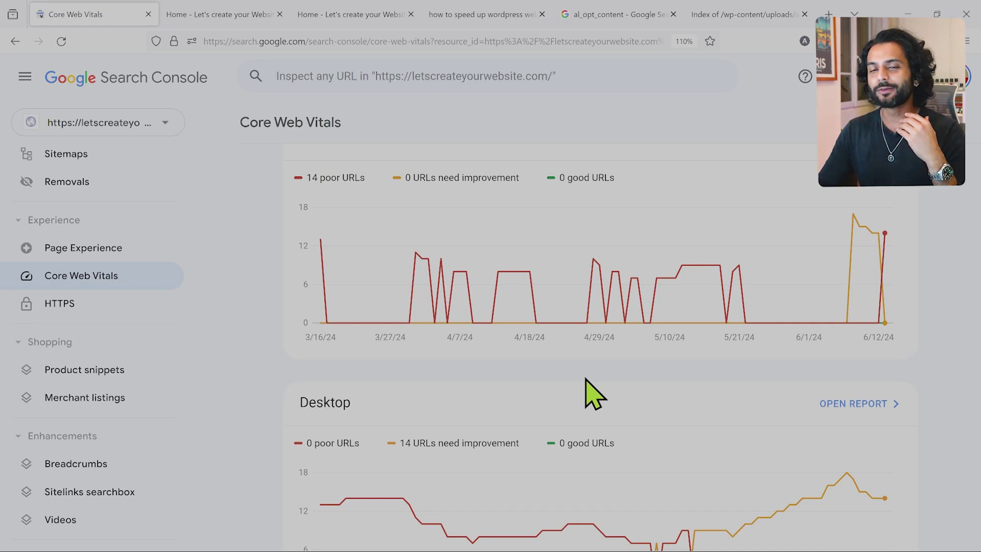
scroll(593, 393, "down", 3)
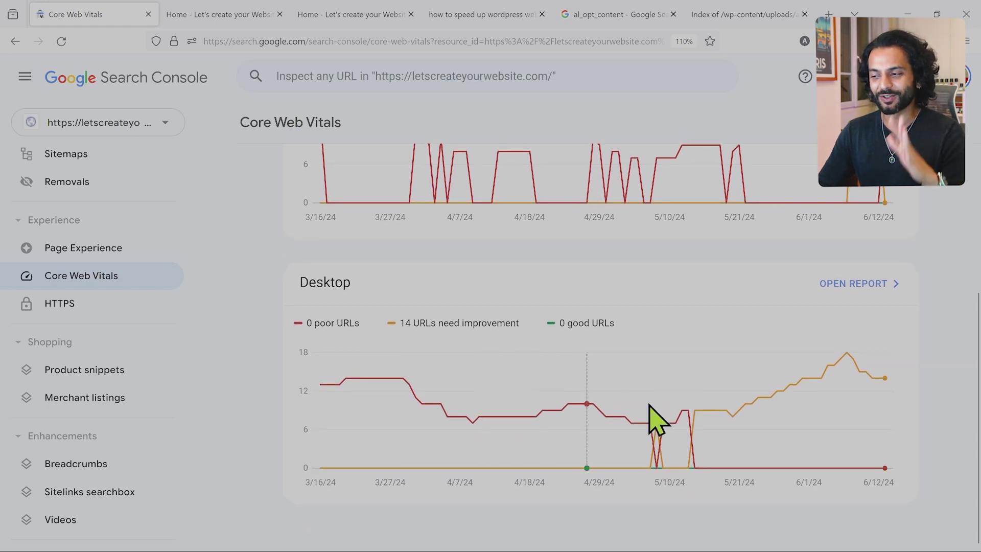
mouse_move(721, 416)
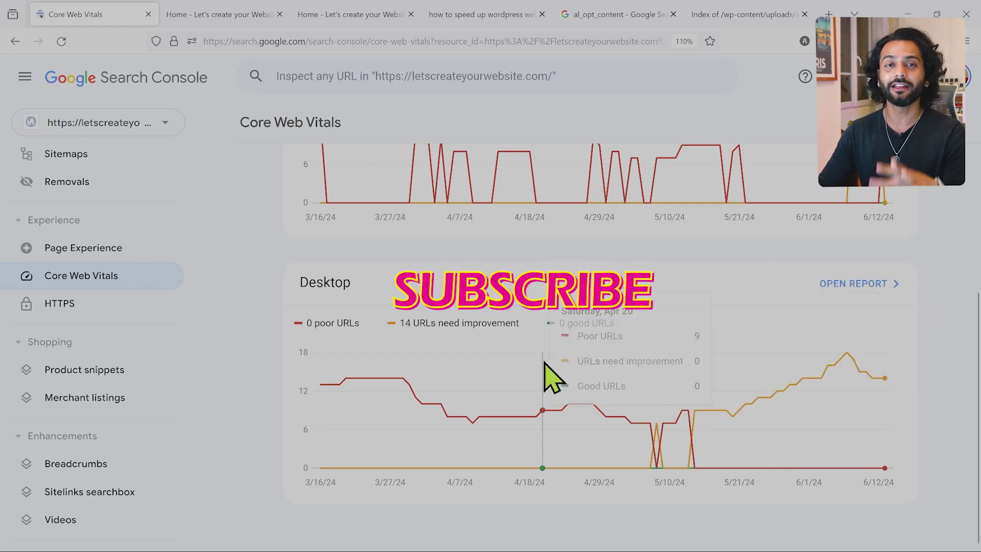
scroll(546, 378, "up", 2)
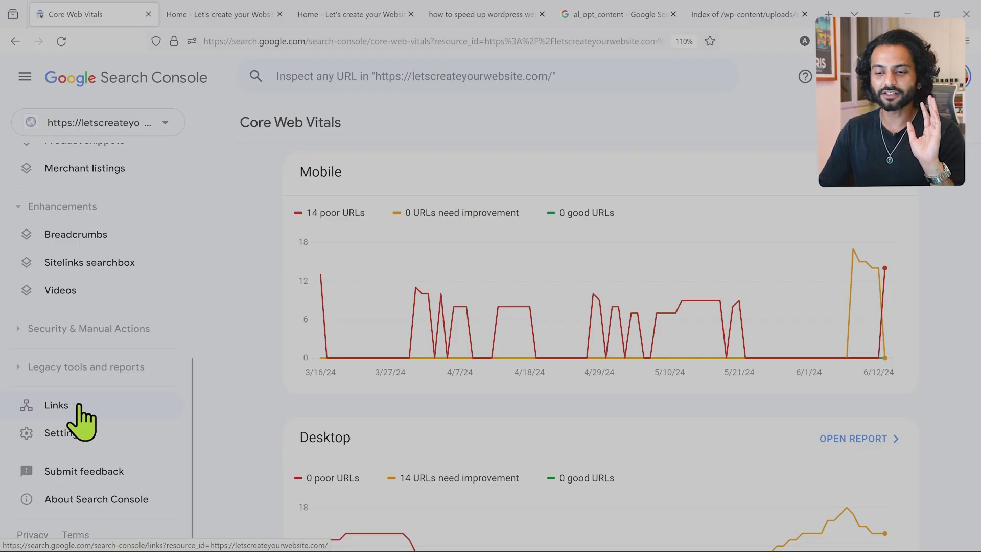
Open the Links report and scroll through its external and internal links cards.
left_click(79, 406)
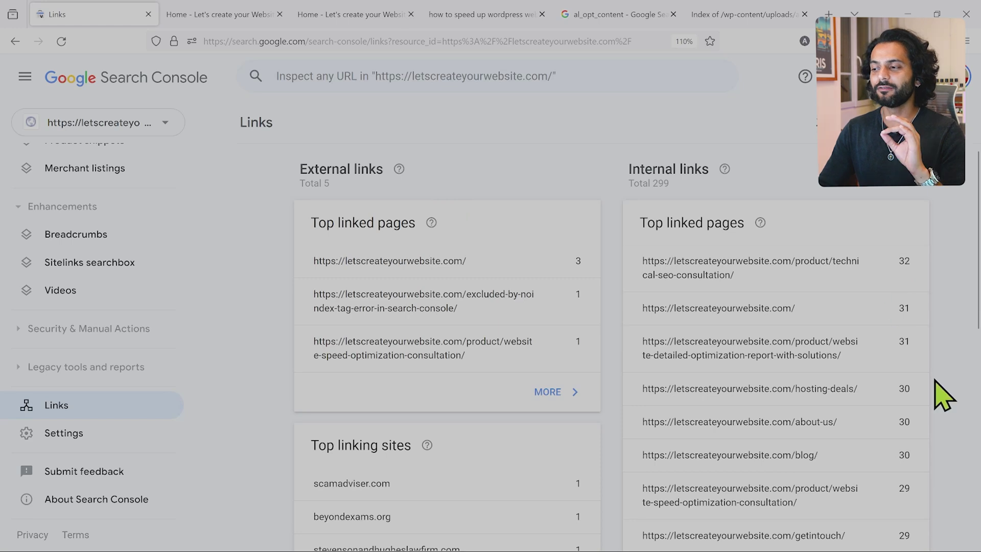
scroll(943, 386, "down", 1)
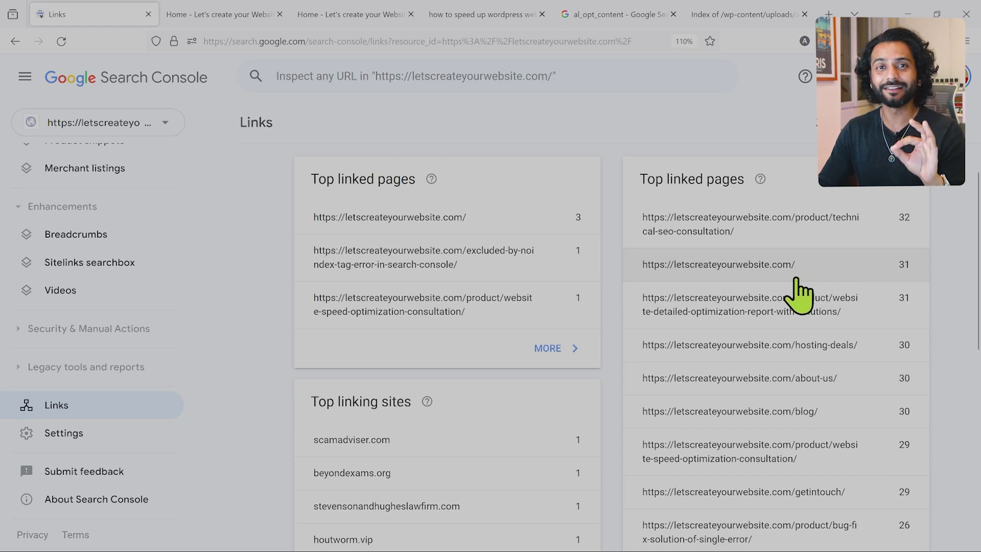
scroll(780, 304, "down", 1)
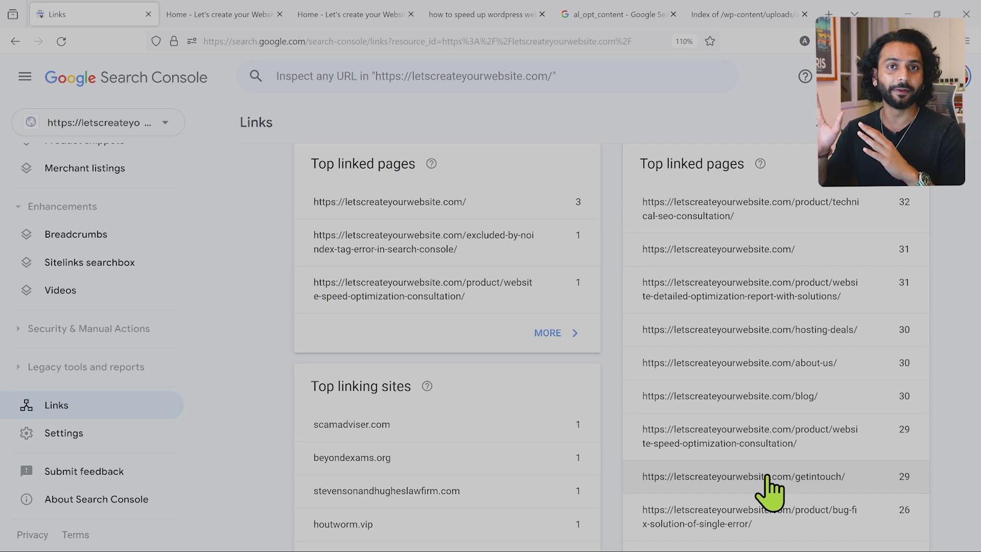
scroll(767, 476, "down", 2)
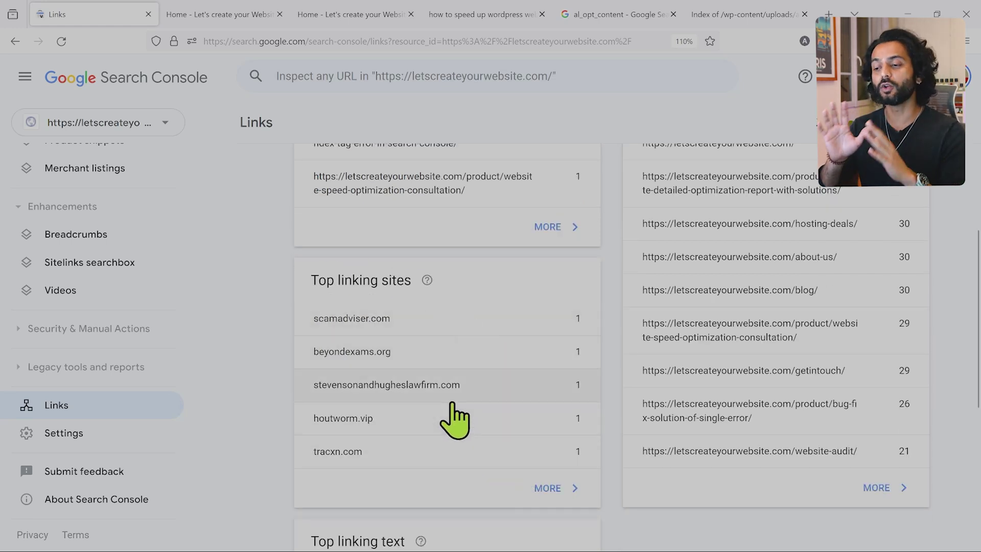
Expand the full Top linking sites list, inspect beyondexams.org's link details, then return to the list.
left_click(549, 489)
left_click(480, 364)
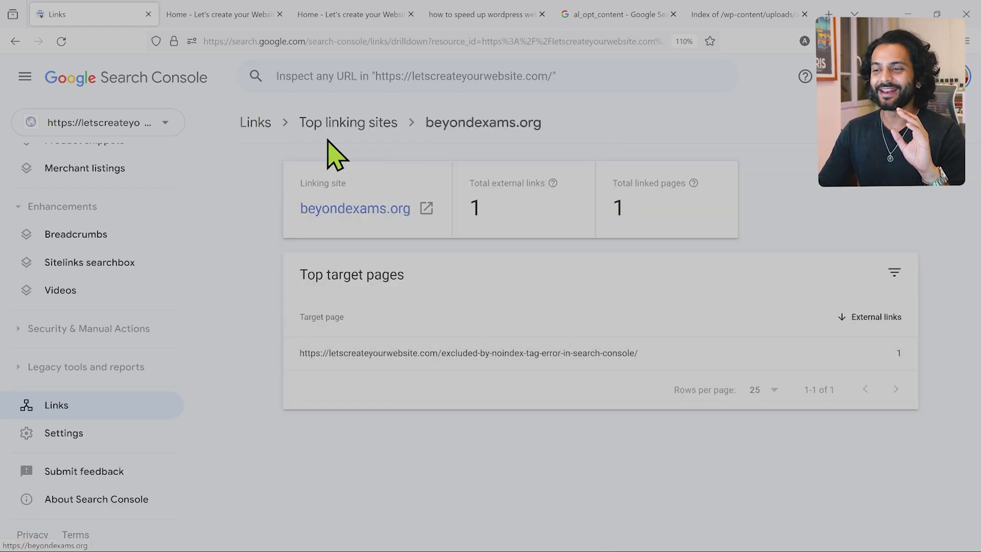
left_click(342, 126)
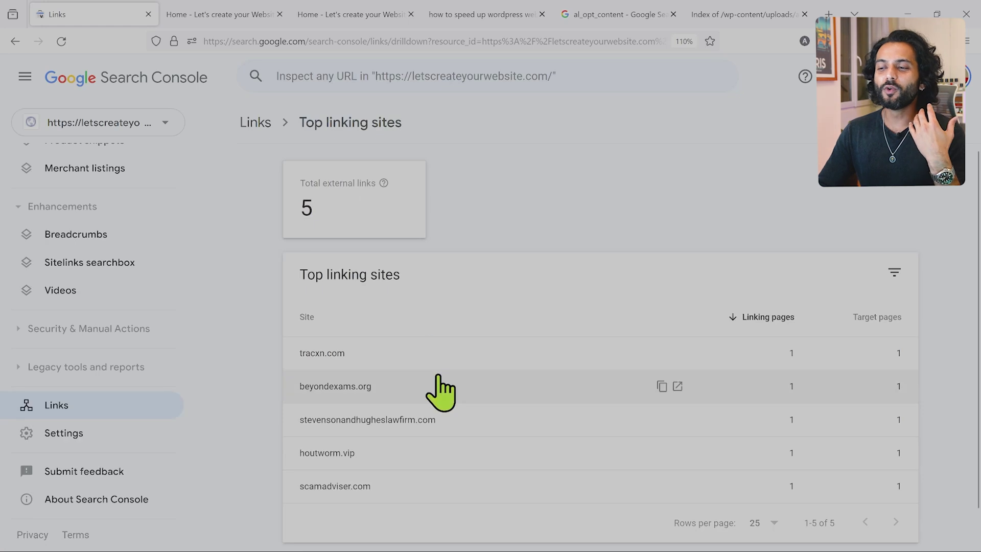
scroll(438, 390, "down", 1)
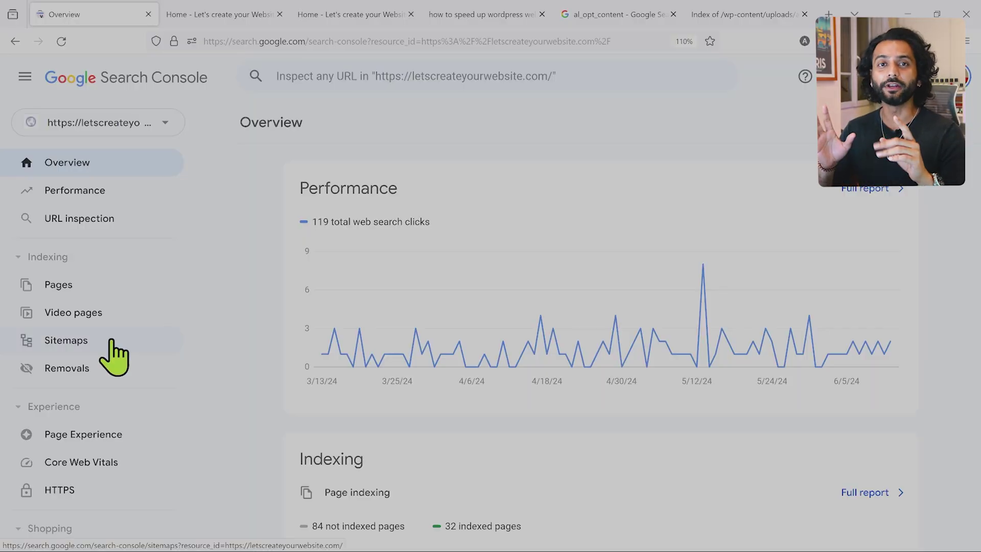
Open the Sitemaps page in a new browser tab and switch to it.
middle_click(84, 341)
left_click(204, 17)
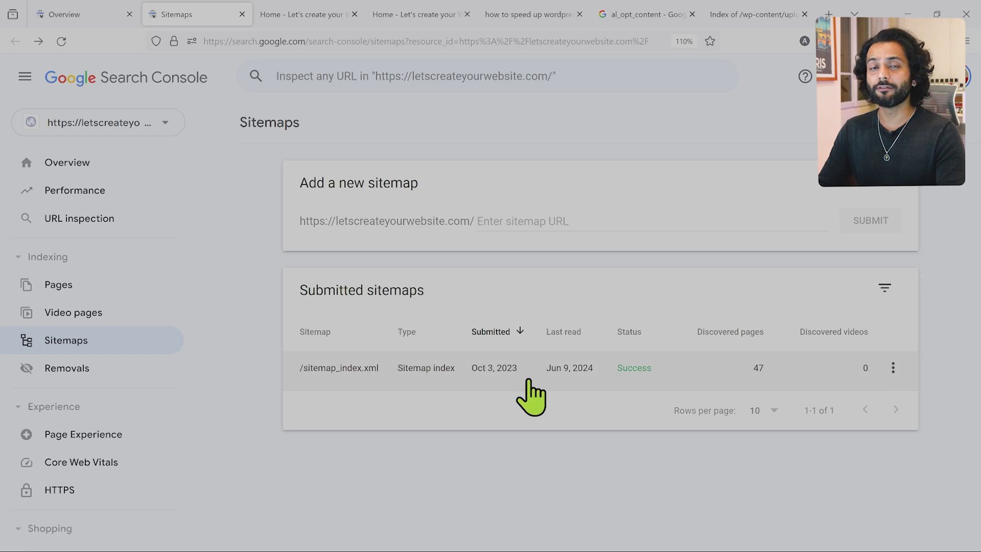
Remove the /sitemap_index.xml sitemap from Search Console.
left_click(530, 382)
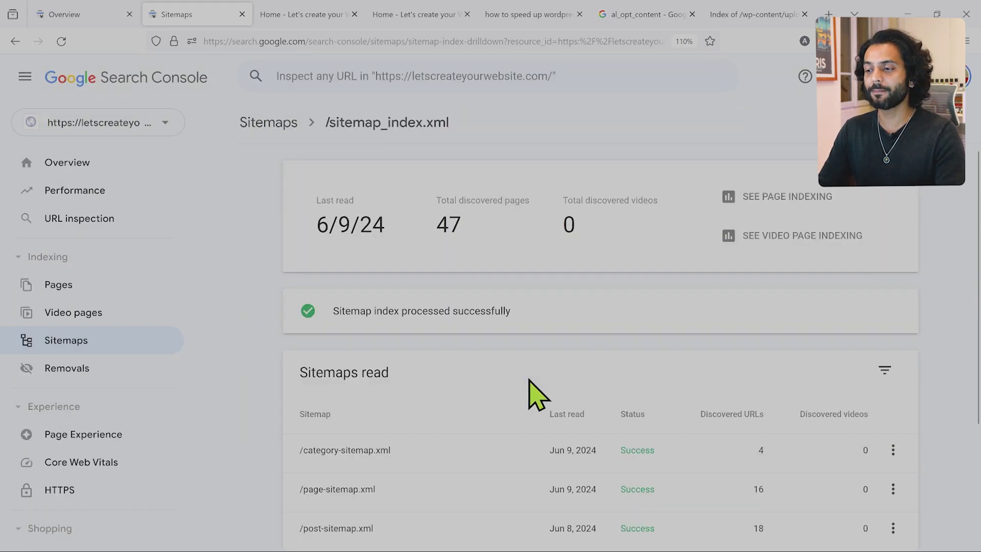
left_click(947, 129)
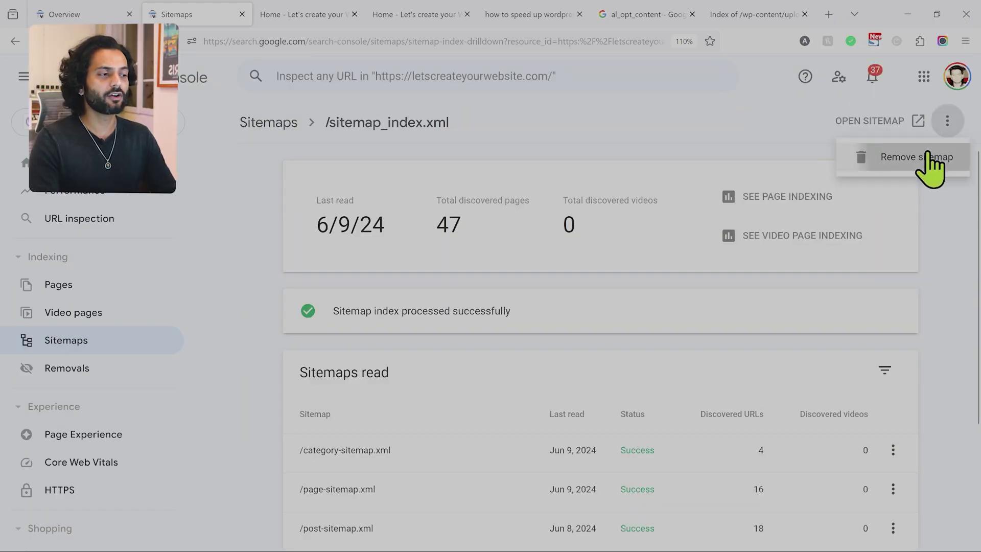
left_click(929, 153)
left_click(537, 317)
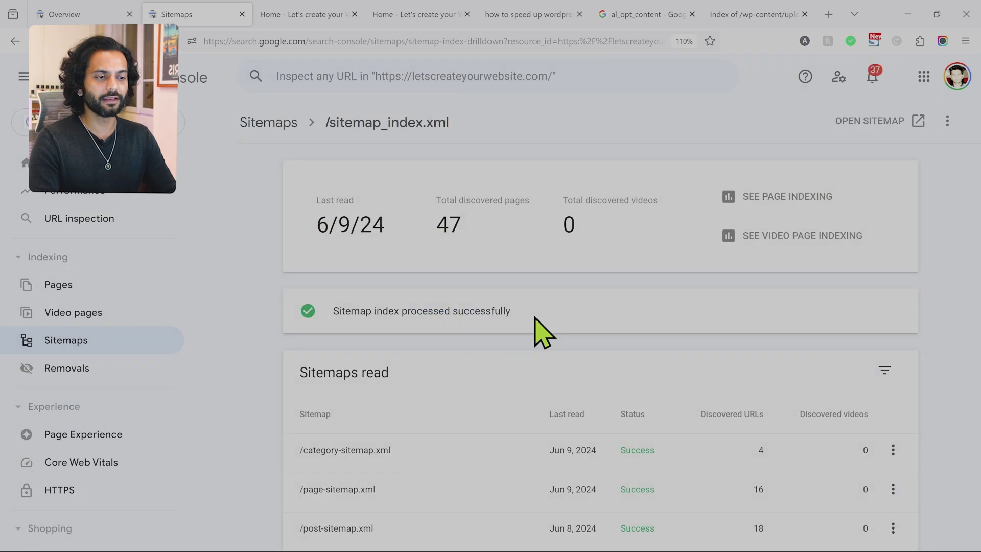
Resubmit sitemap_index.xml as a new sitemap and dismiss the success confirmation.
left_click(551, 223)
type("sitemap_index.xml")
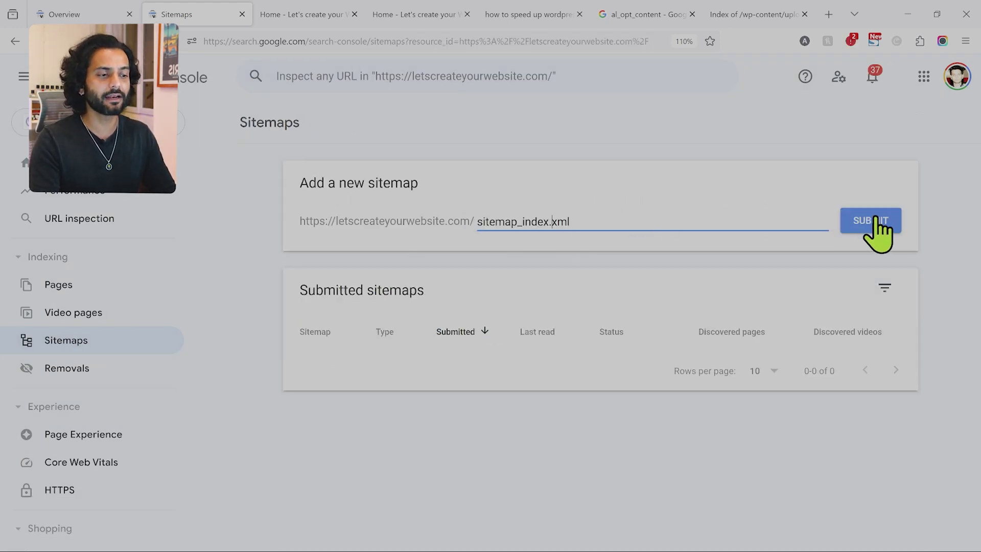
left_click(875, 221)
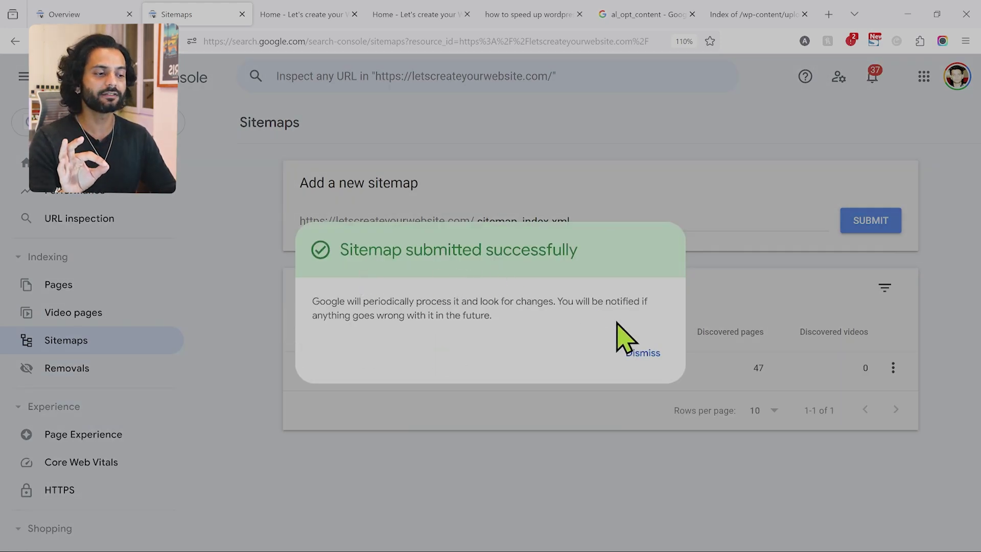
left_click(643, 353)
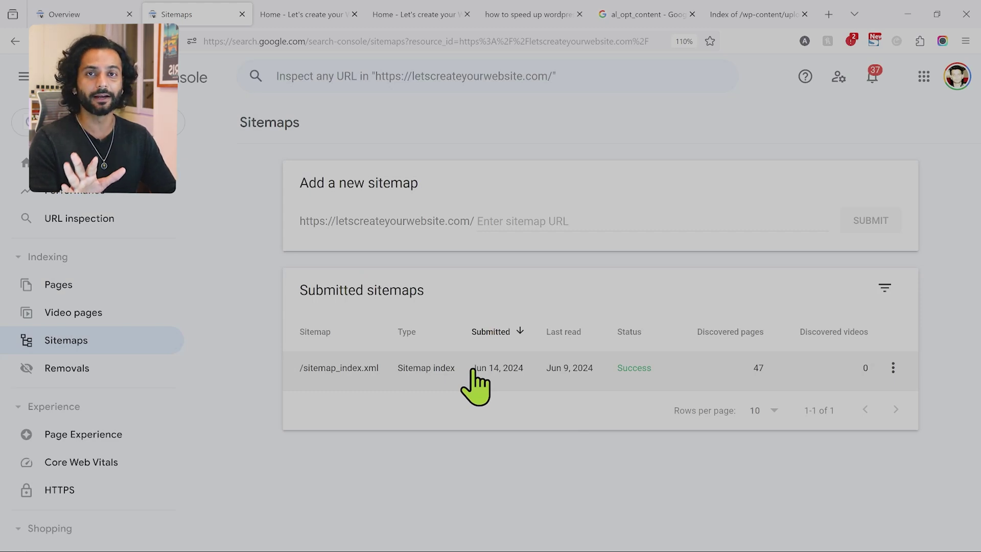
scroll(128, 415, "down", 8)
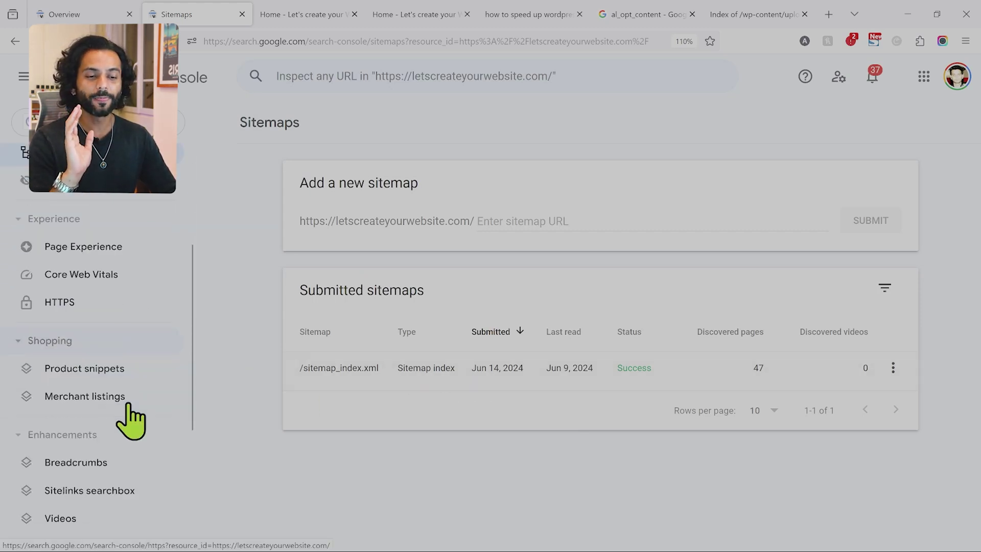
Go to Settings and open the robots.txt report under Crawling.
left_click(92, 434)
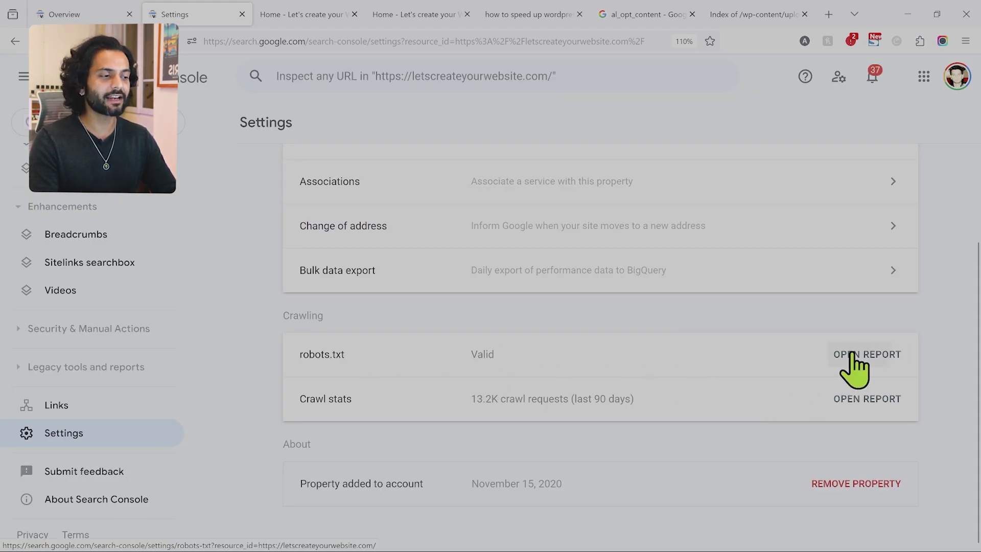
left_click(852, 354)
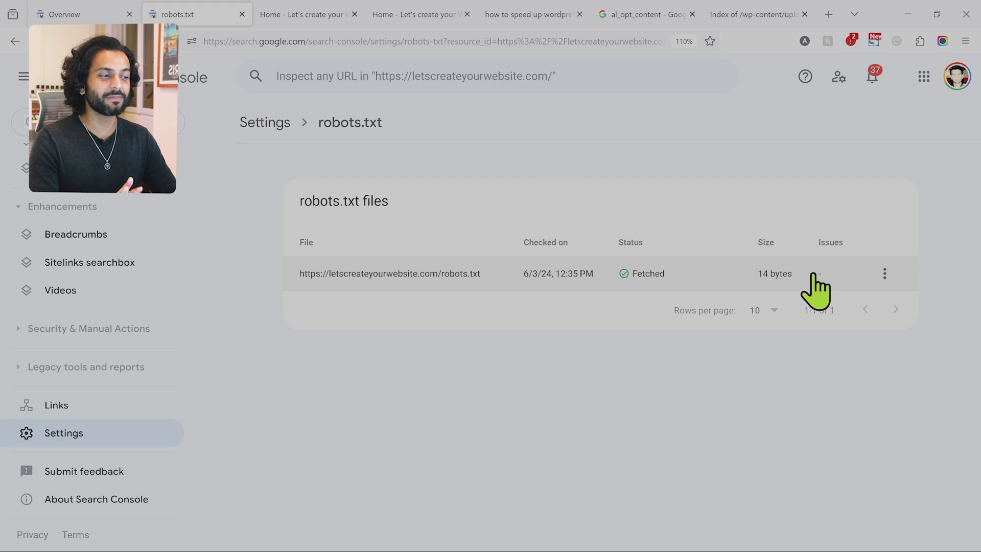